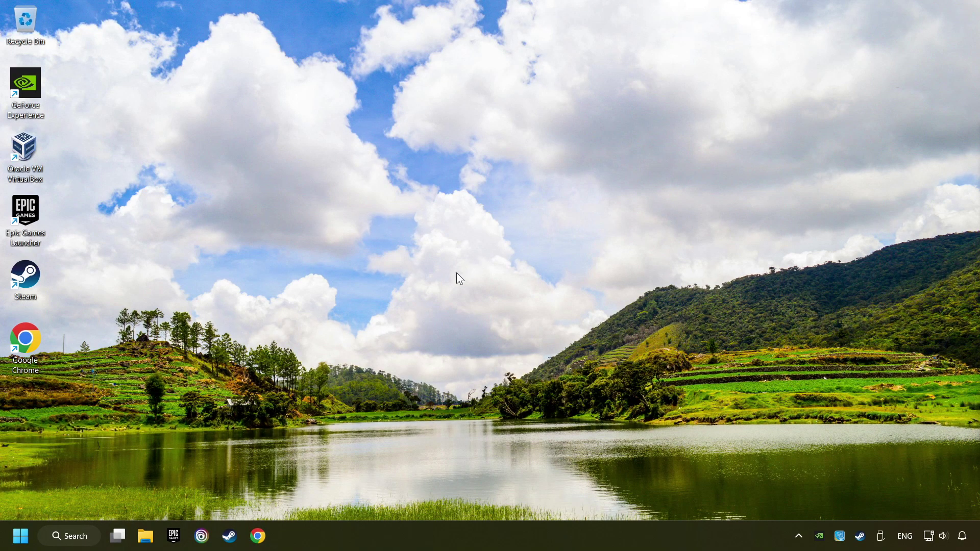
Search Windows for 'device manager'
click(80, 537)
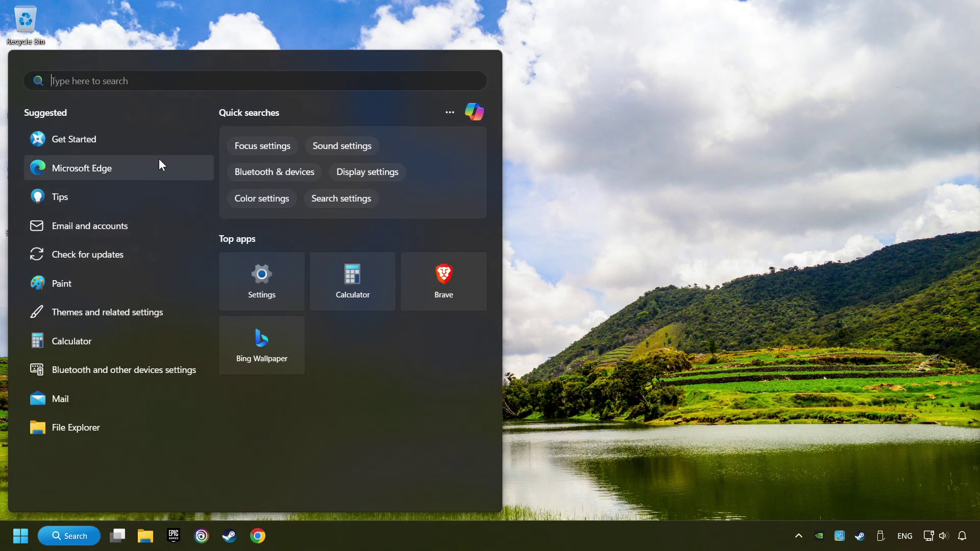
text(device)
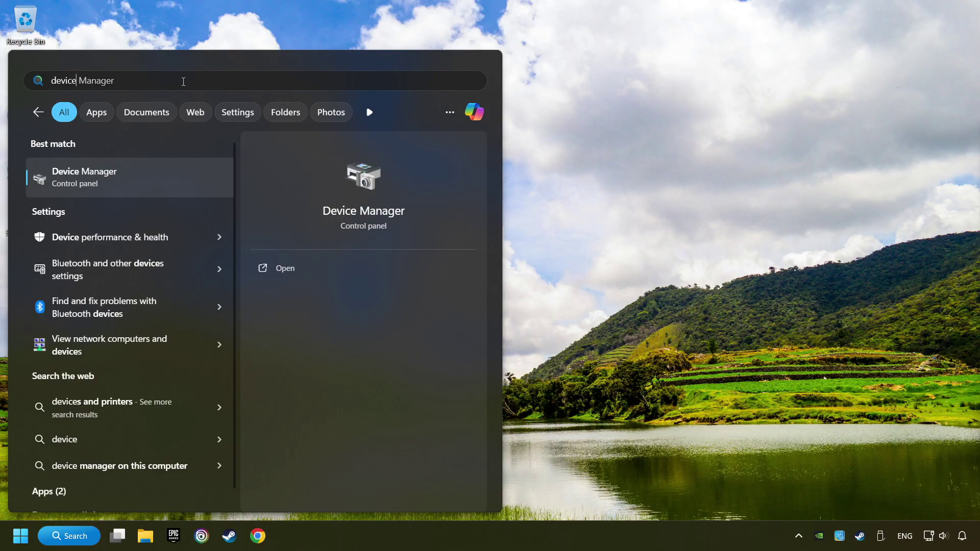
text( manager)
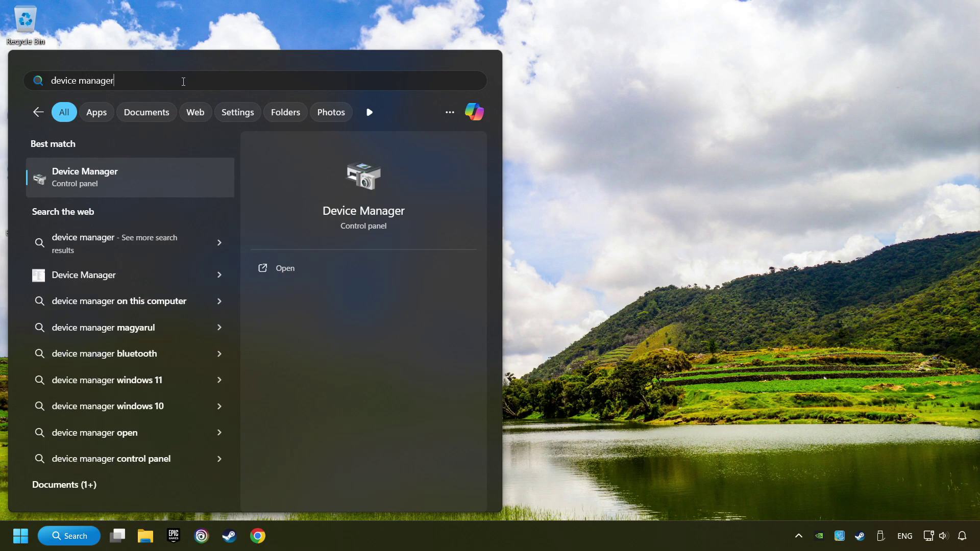
Open Device Manager and select the Xbox 360 Controller for Windows under Xbox 360 Peripherals
click(195, 177)
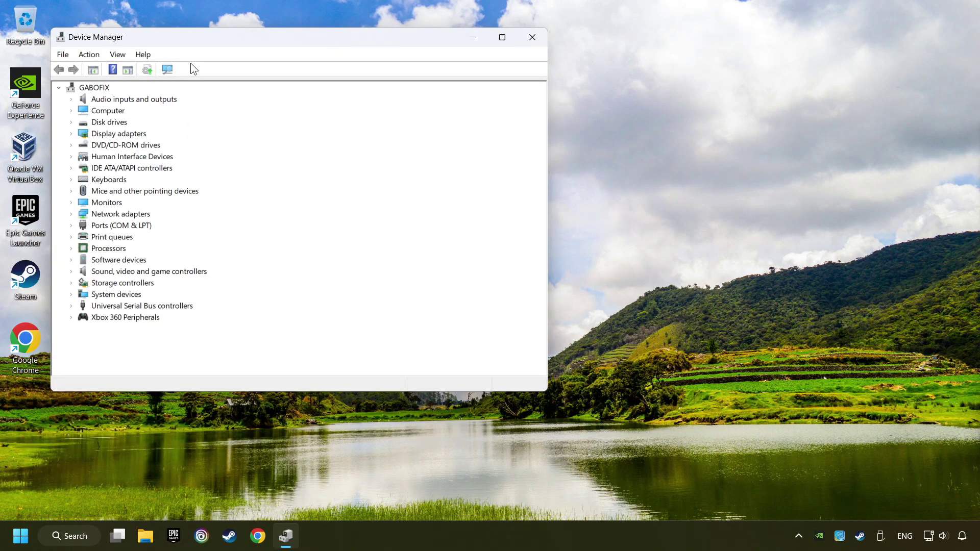
drag(193, 39, 359, 102)
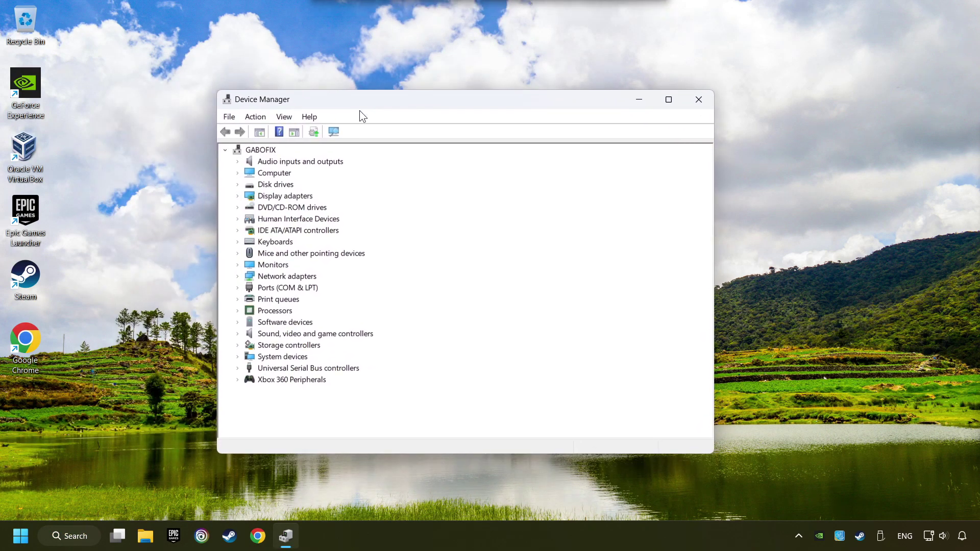
click(246, 380)
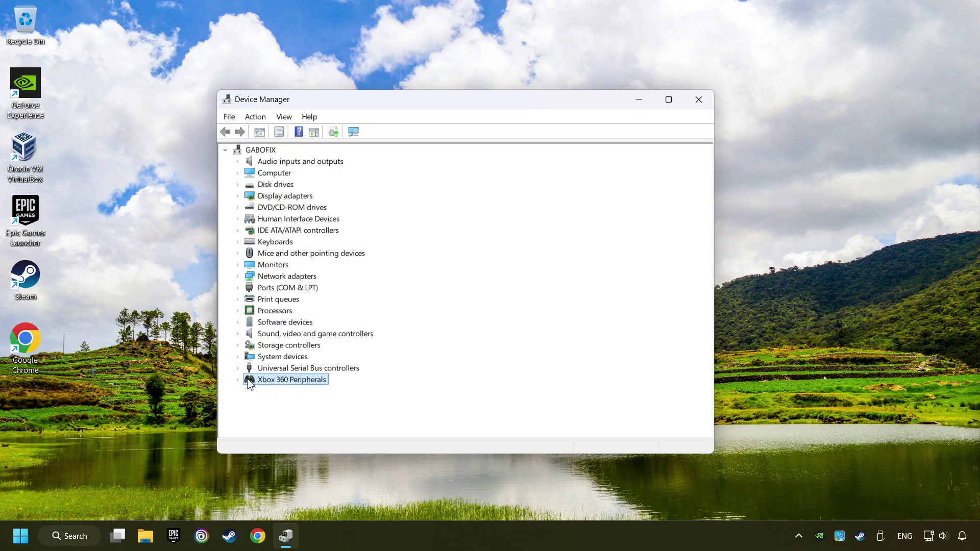
click(238, 380)
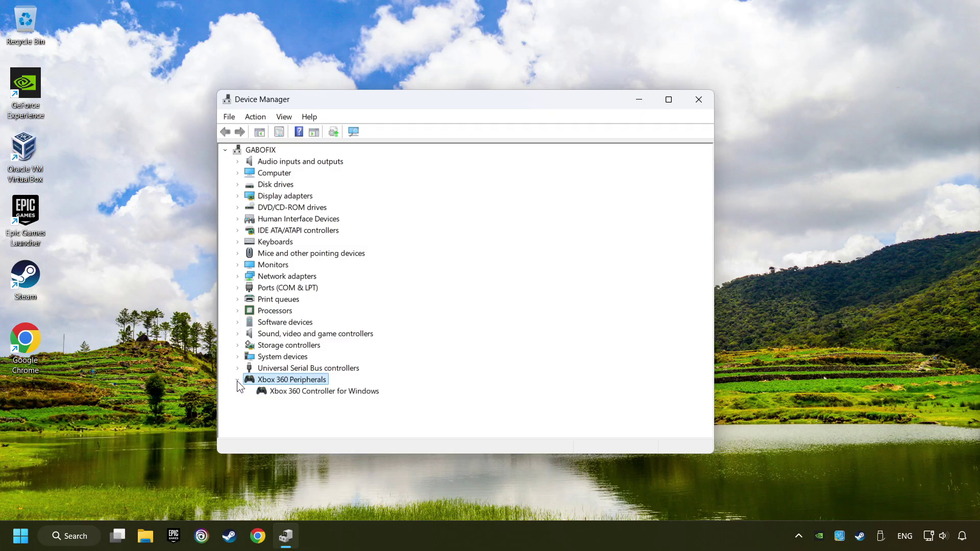
click(326, 394)
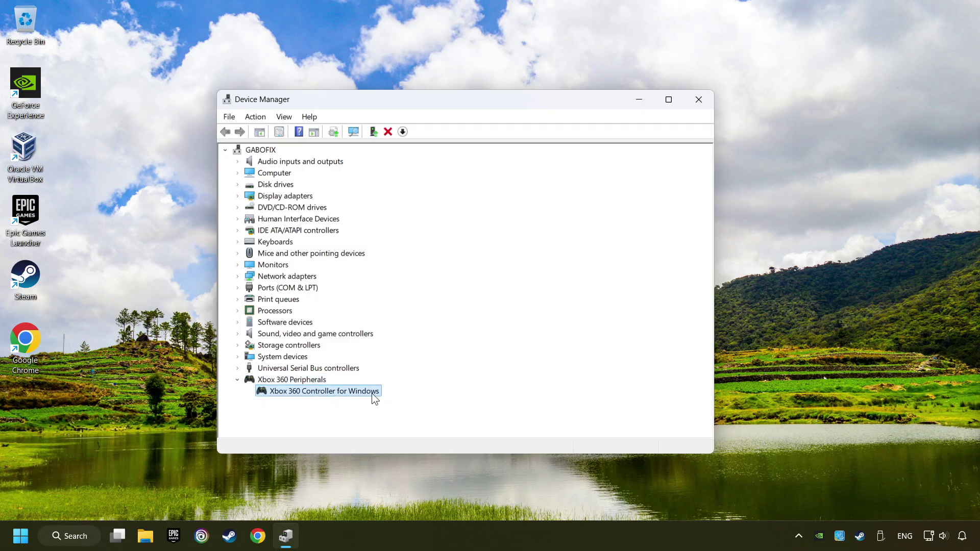
Disable the Xbox 360 Controller for Windows, confirm it, then re-enable the controller
right_click(341, 395)
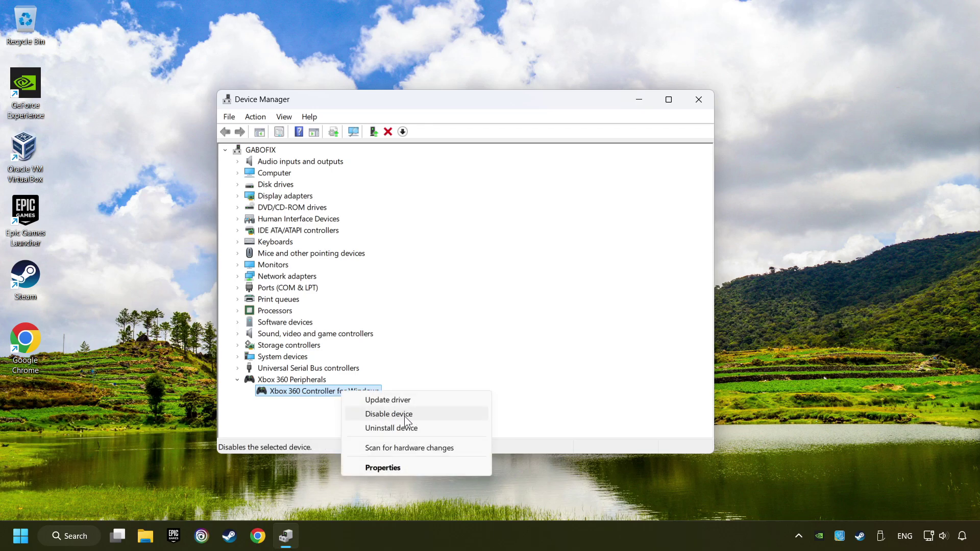
click(424, 415)
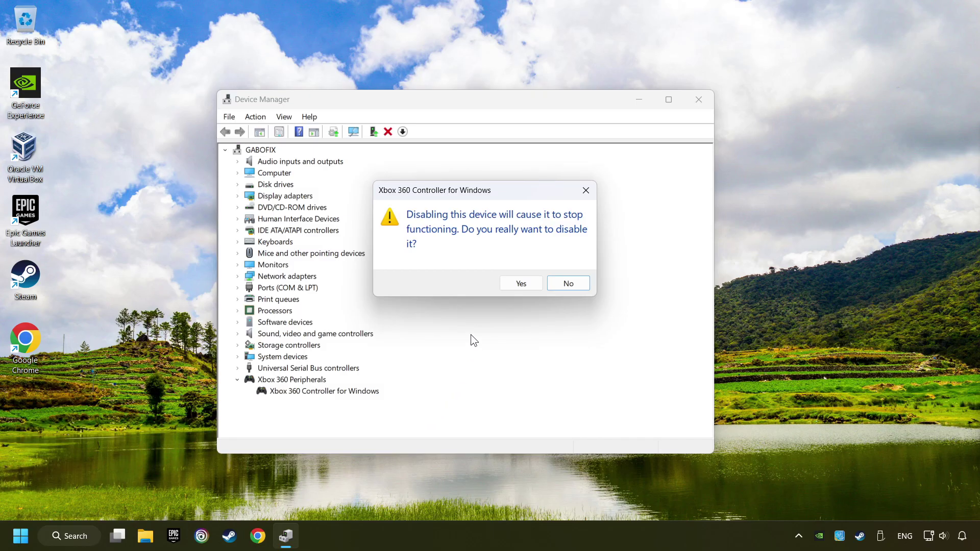
click(521, 284)
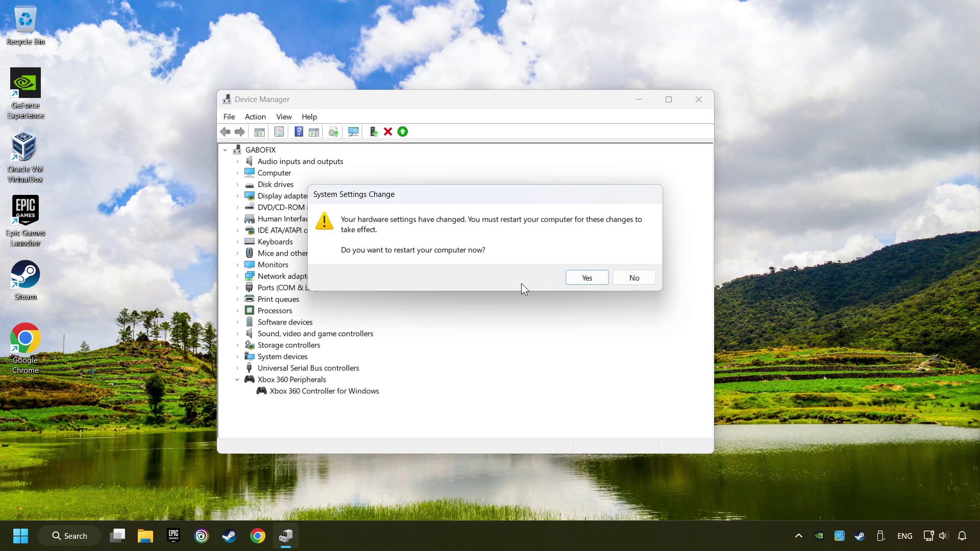
click(588, 282)
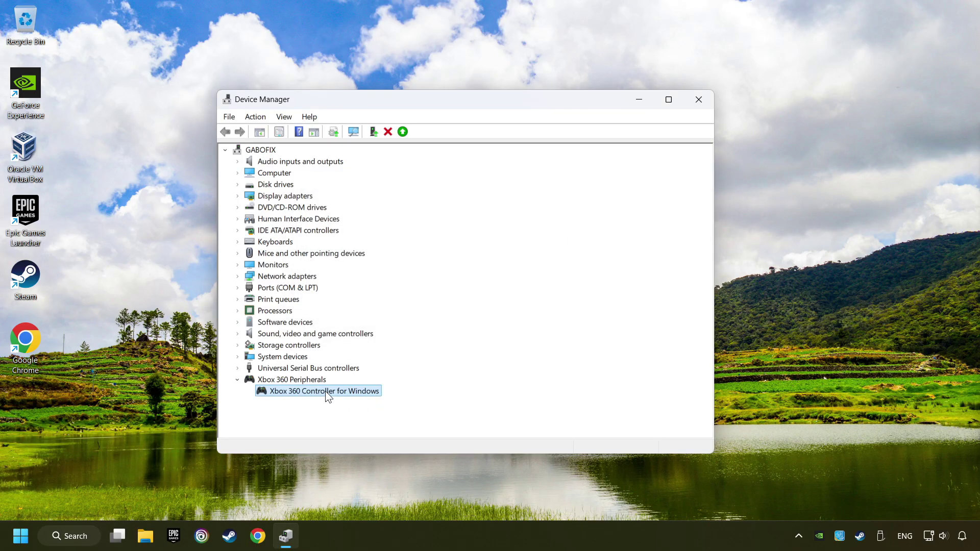
right_click(342, 395)
Update the controller driver by picking Xbox 360 Controller for Windows from the installed drivers
right_click(342, 393)
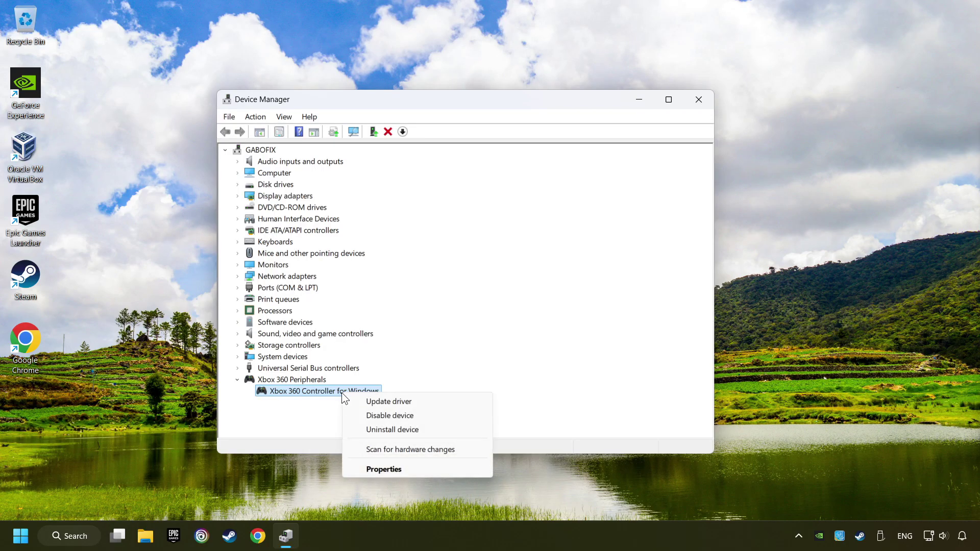
click(434, 402)
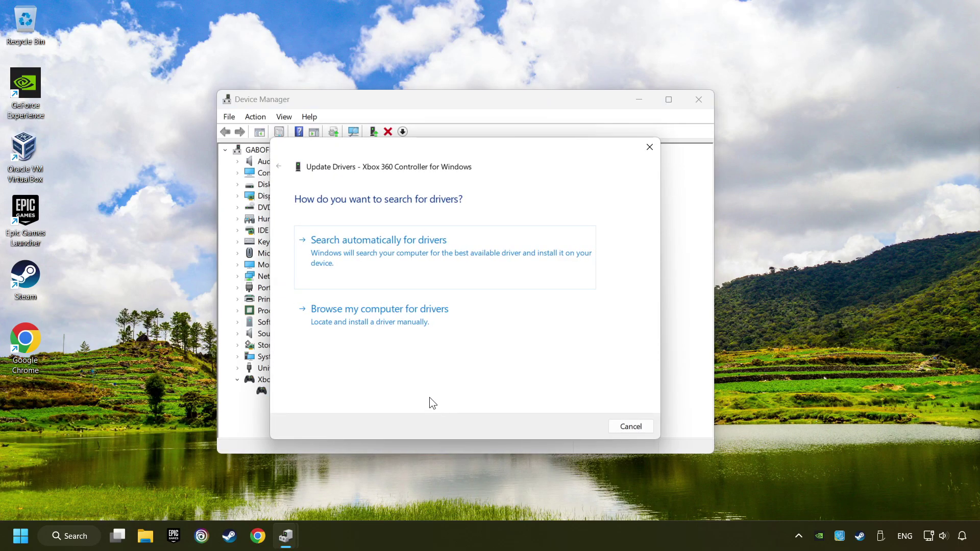
click(383, 325)
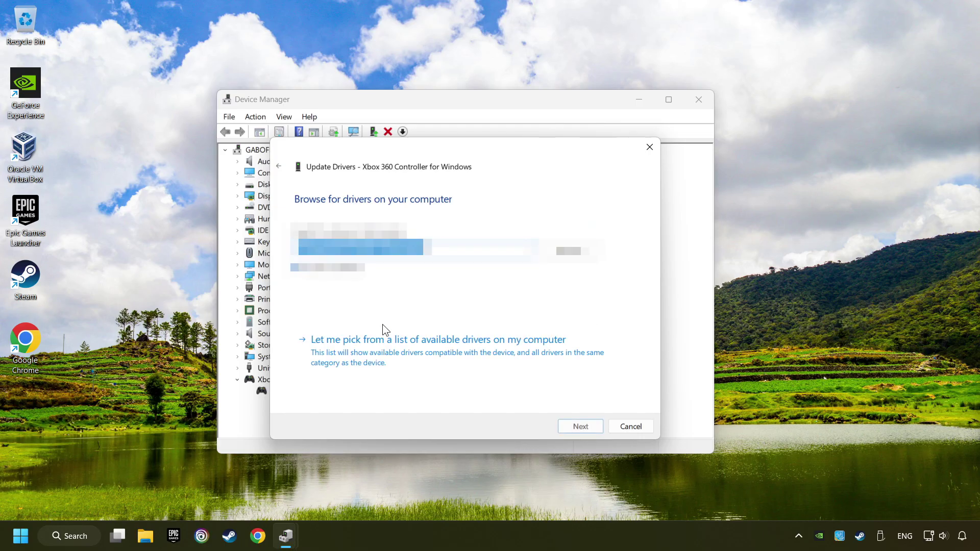
click(451, 348)
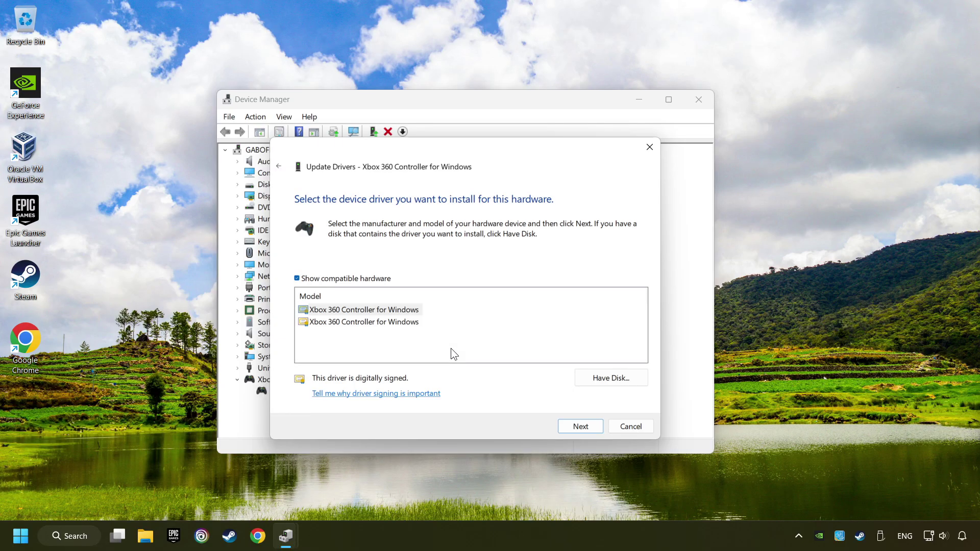
click(322, 314)
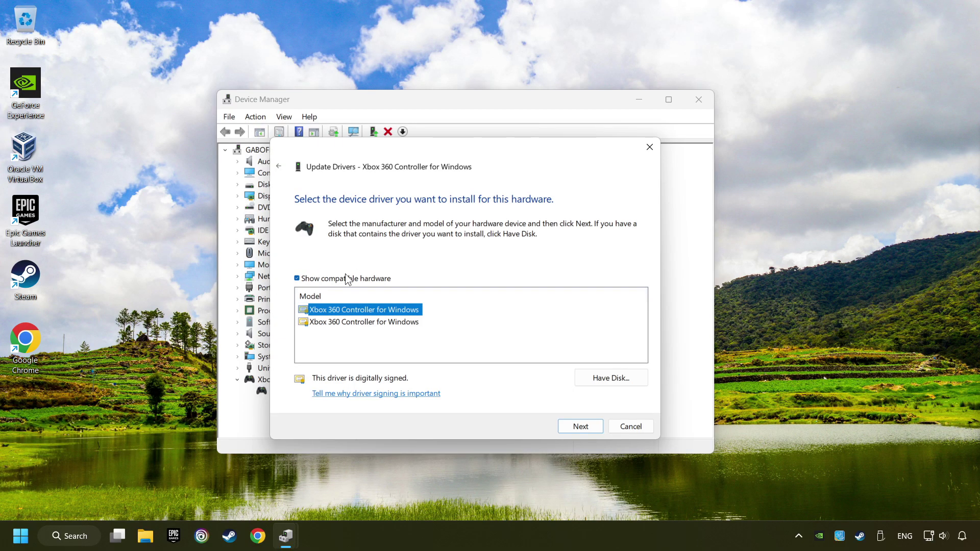
click(586, 429)
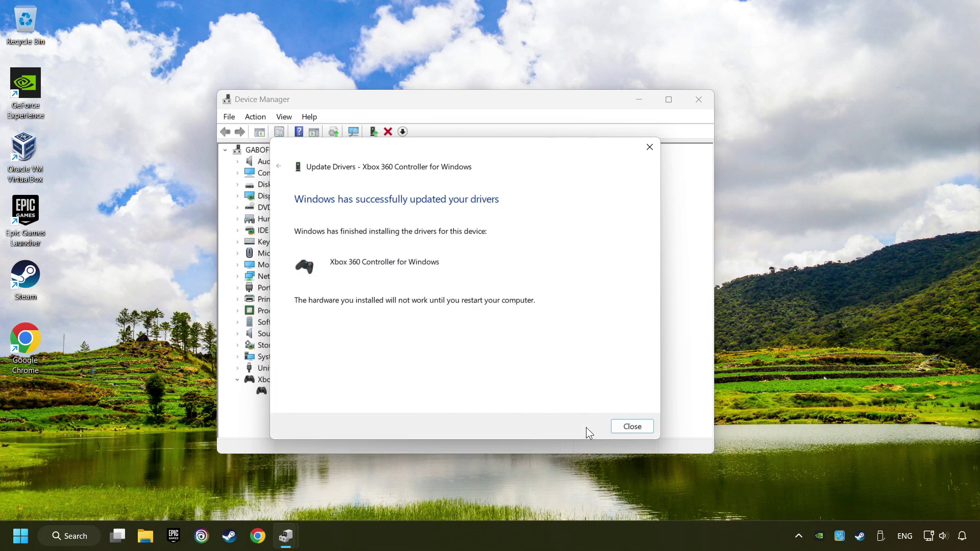
click(642, 434)
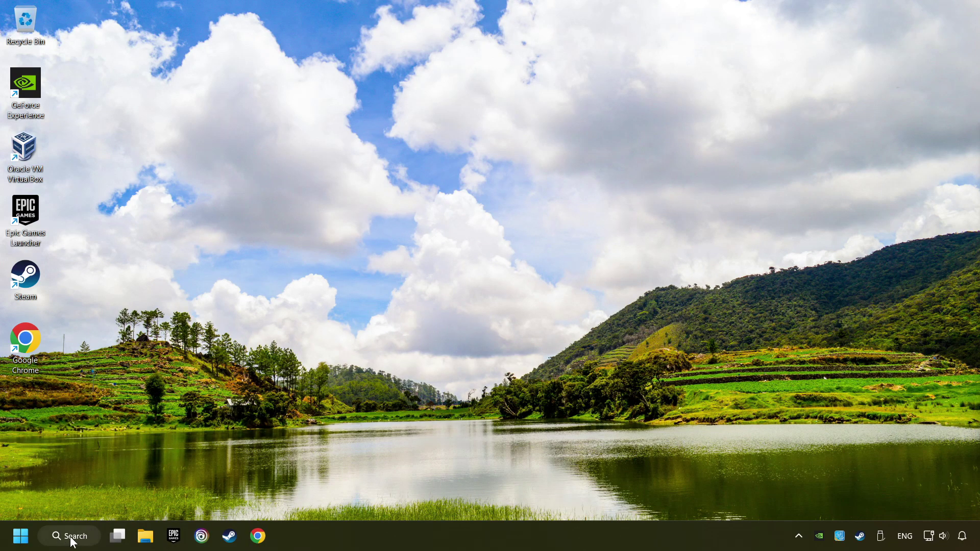
Search Windows for 'device manager' again
click(71, 536)
text(de)
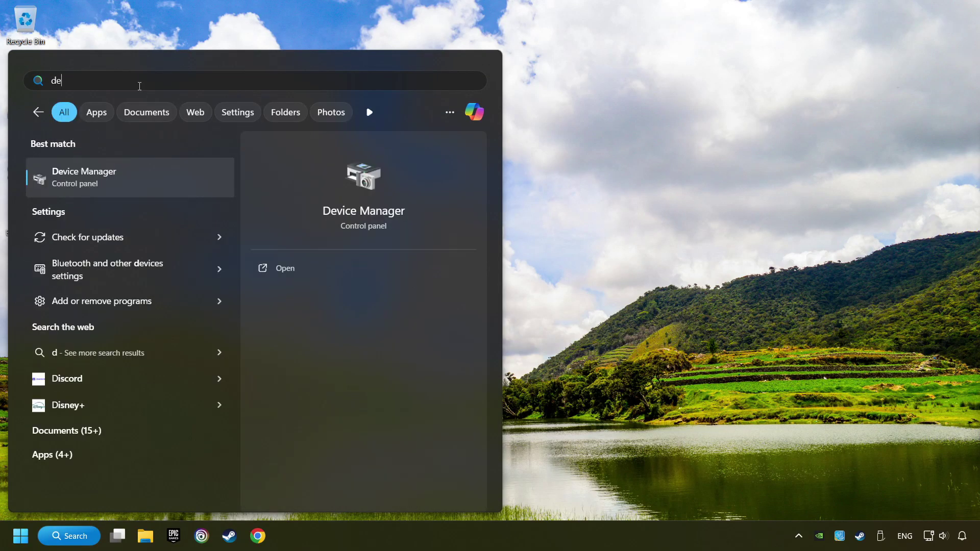
text(vice manager)
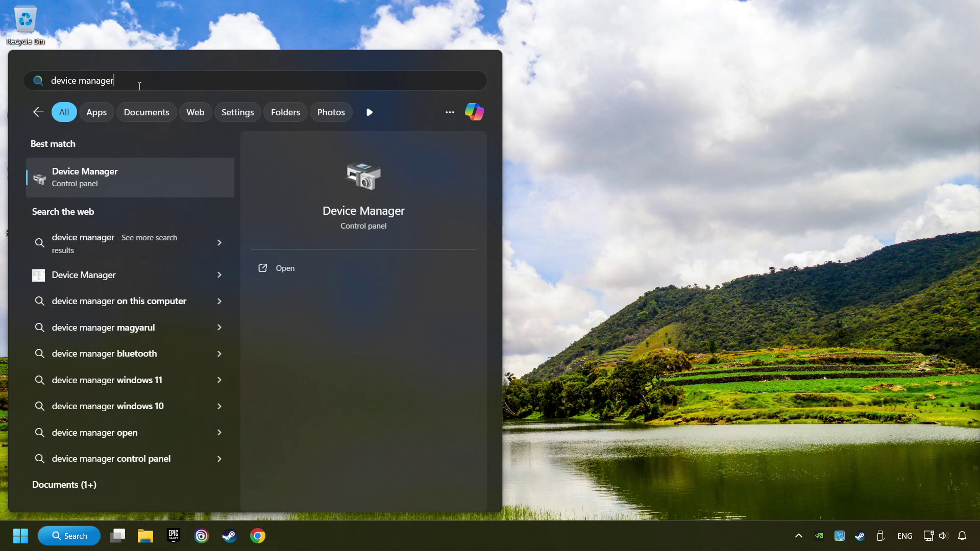
Open Device Manager and select the first Generic USB Hub under Universal Serial Bus controllers
click(197, 178)
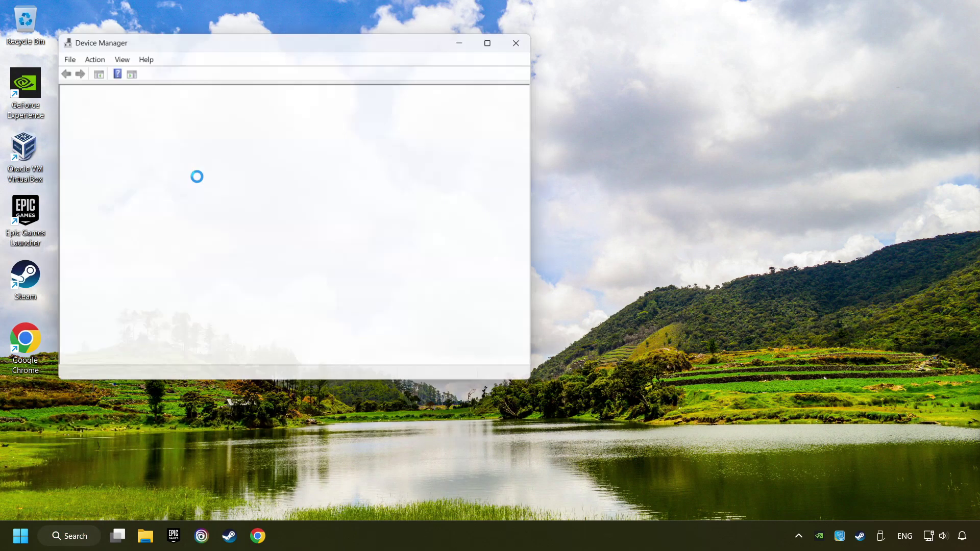
drag(224, 42, 385, 106)
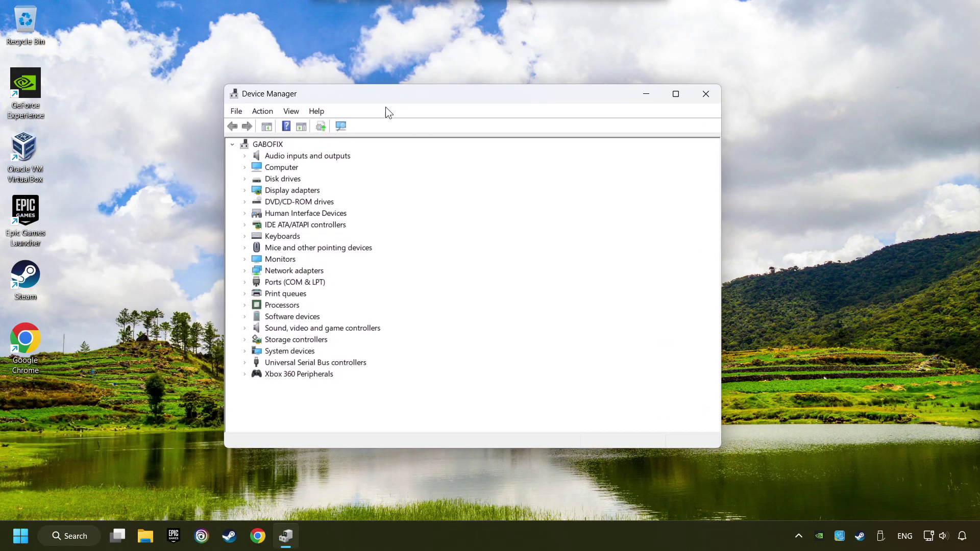
click(265, 363)
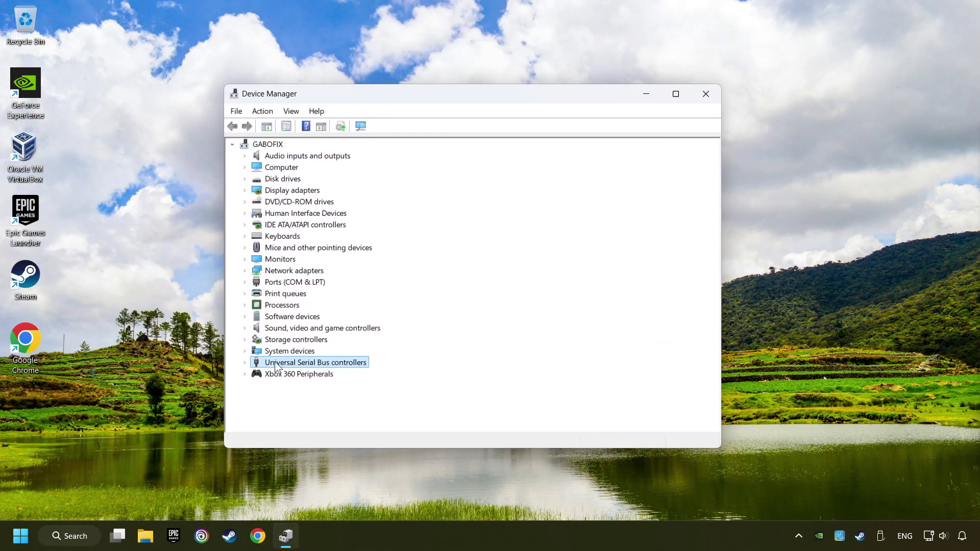
click(243, 363)
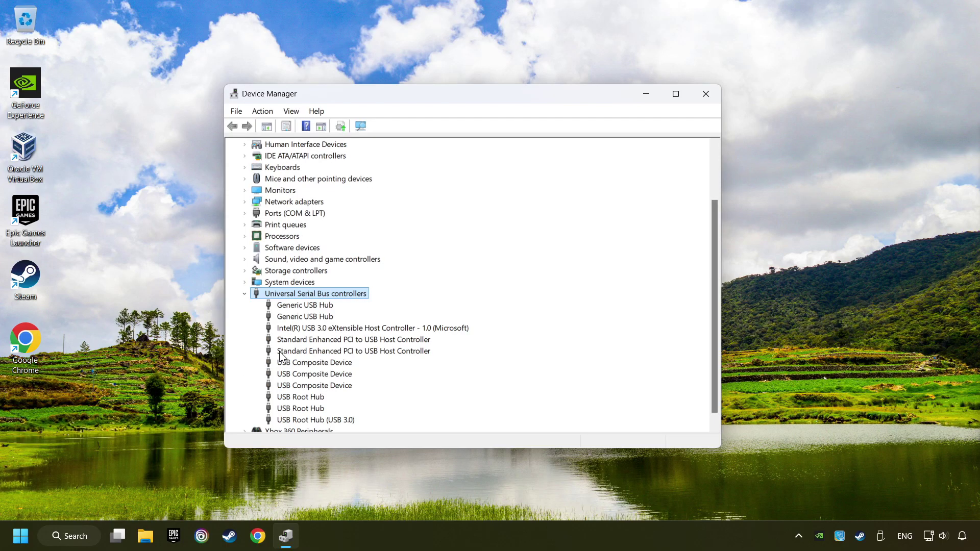
click(279, 296)
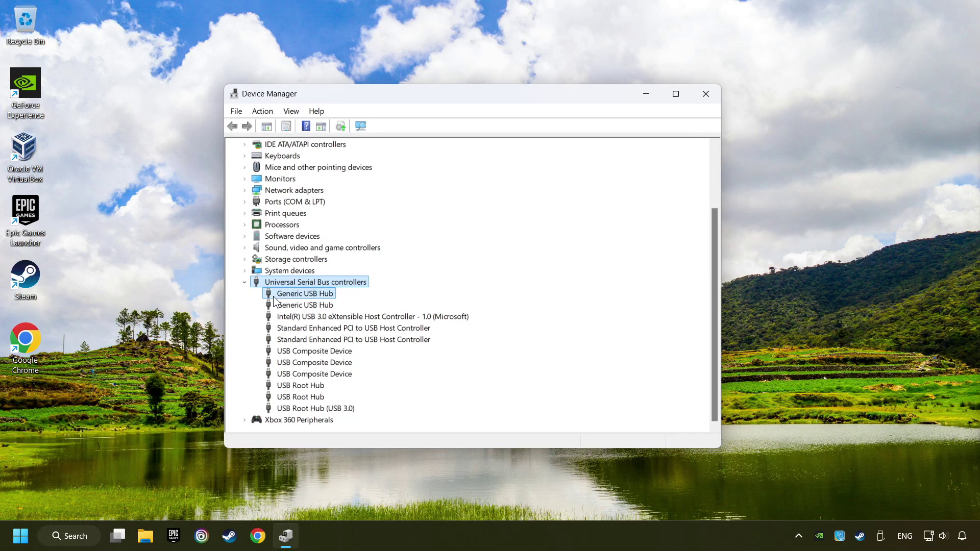
Uncheck 'Allow the computer to turn off this device' in the hub's Power Management properties
right_click(334, 293)
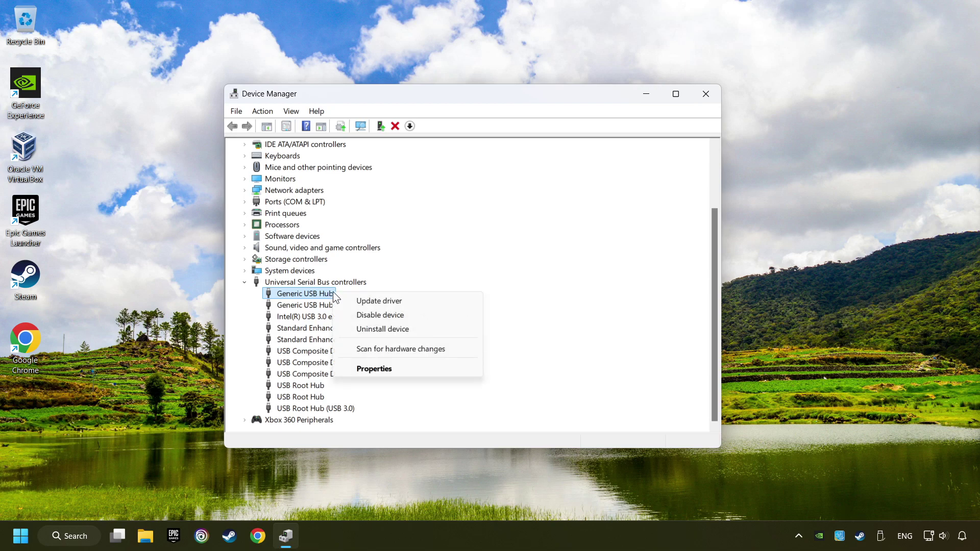
click(393, 370)
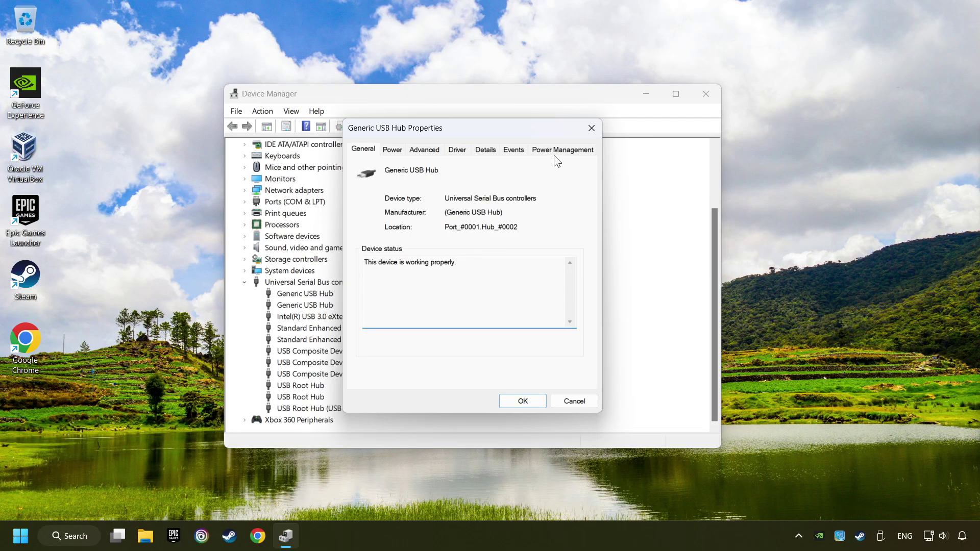
click(571, 152)
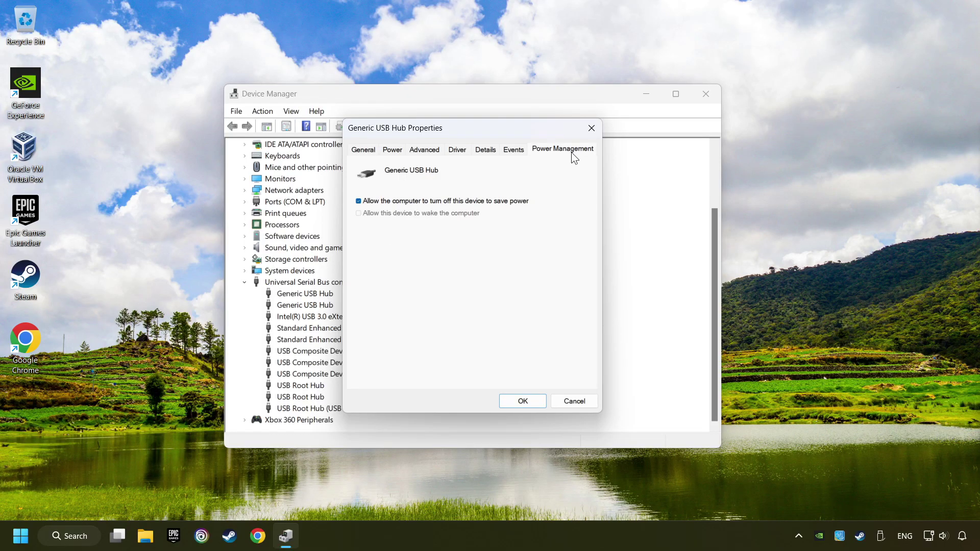
click(358, 201)
click(518, 406)
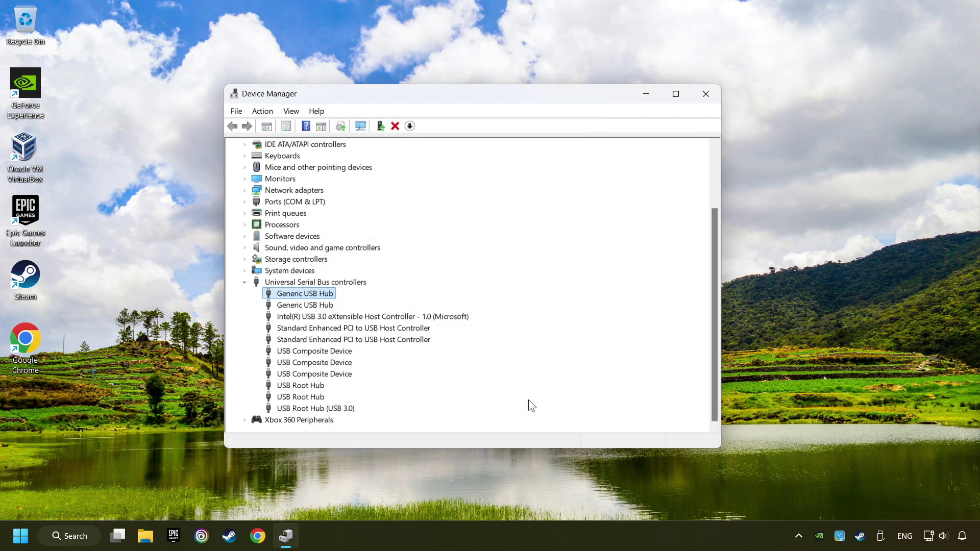
Close Device Manager and search Windows for 'controllers'
click(707, 95)
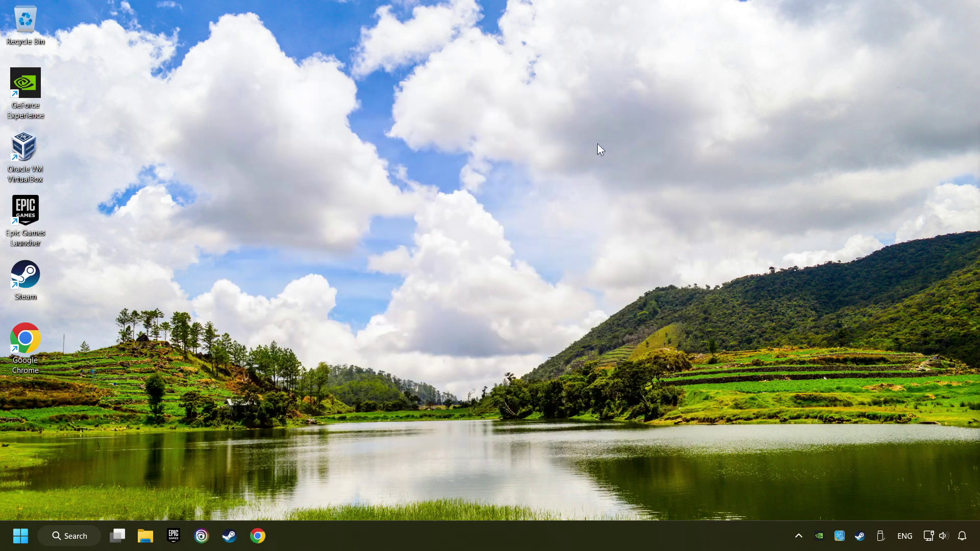
click(73, 536)
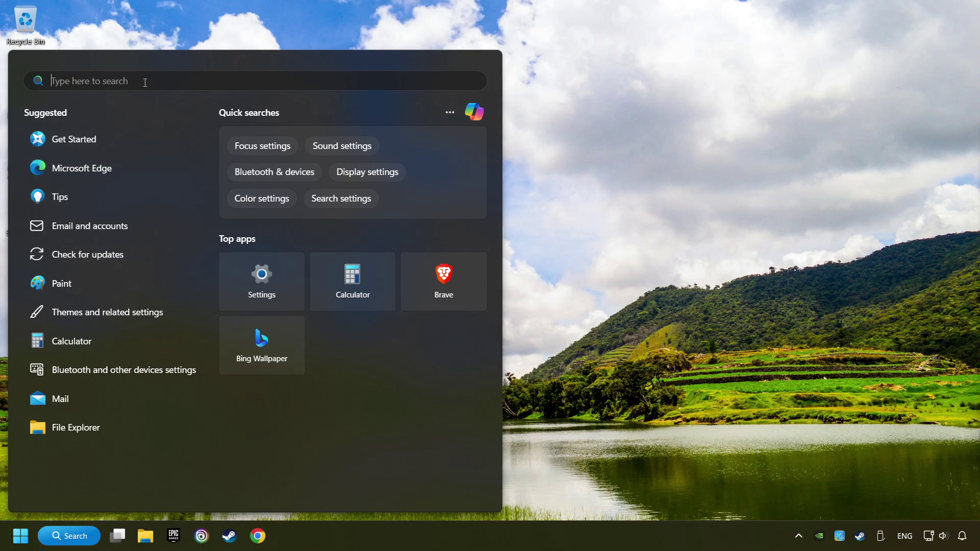
text(controlle)
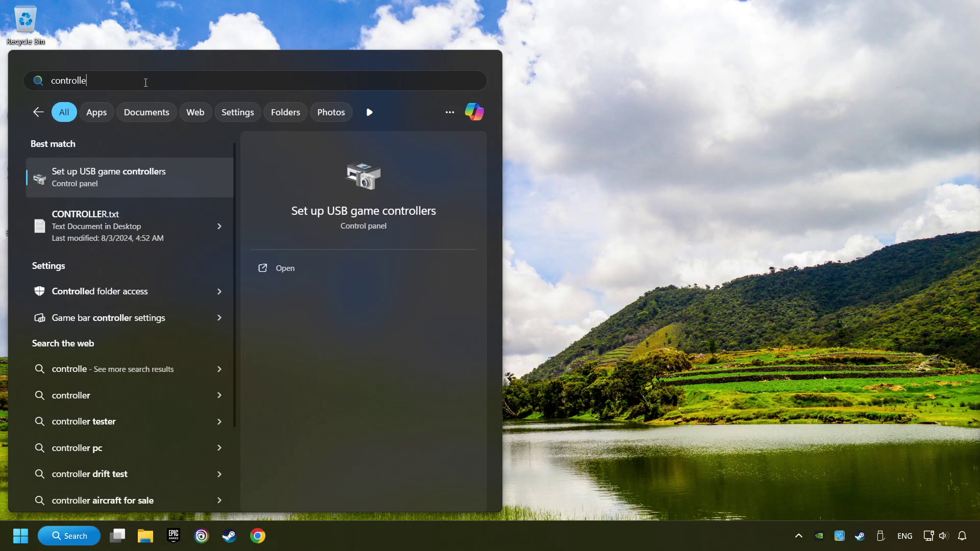
text(rs)
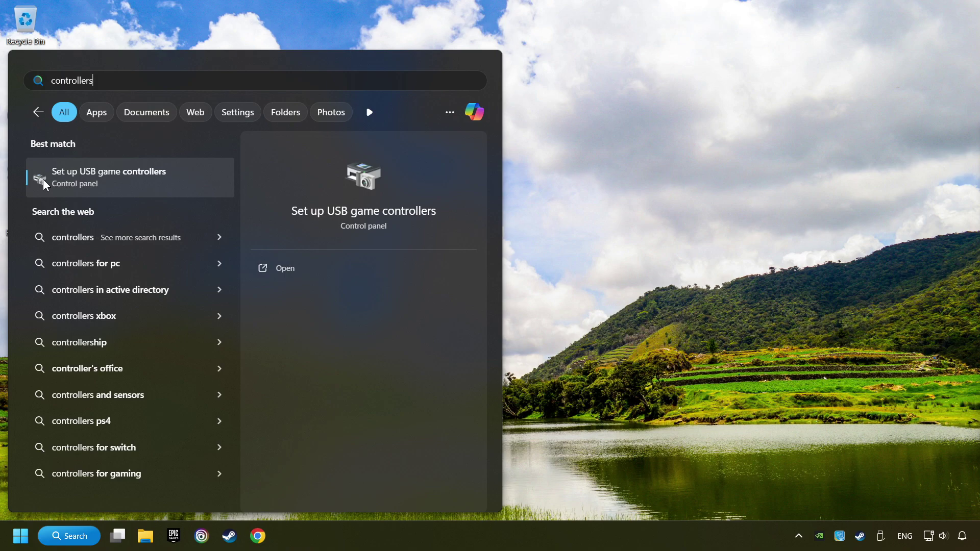
Open Set up USB game controllers and reset the Xbox 360 controller's calibration to default
click(204, 178)
drag(203, 120, 446, 169)
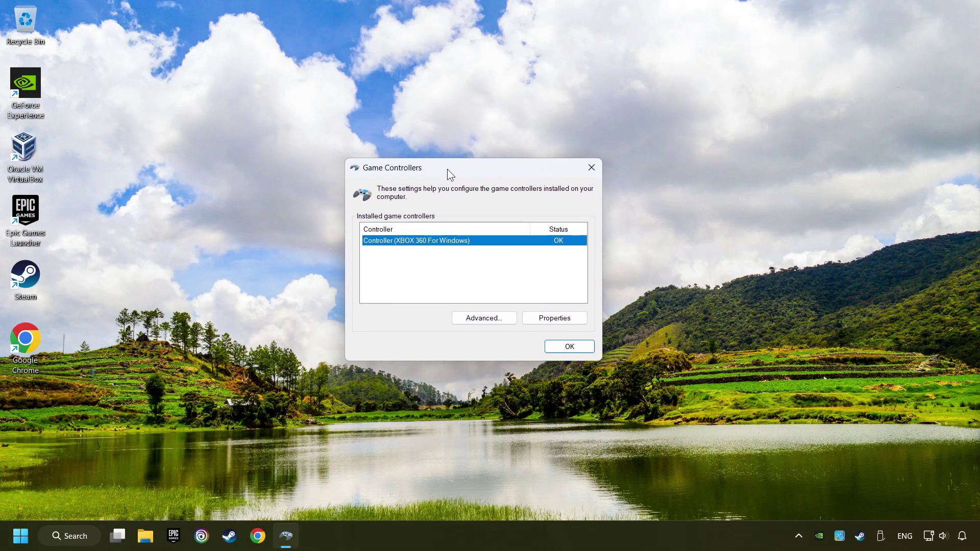
click(568, 321)
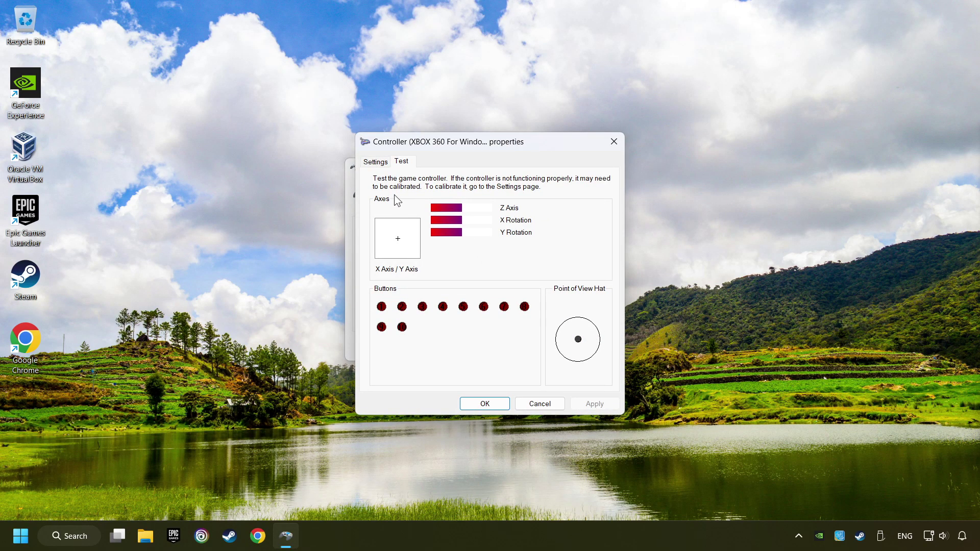
click(377, 163)
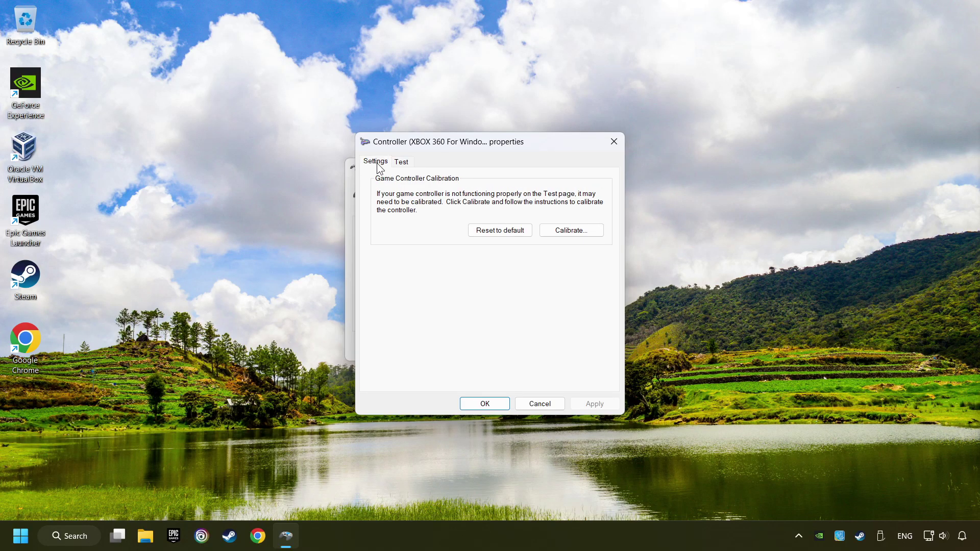
click(495, 230)
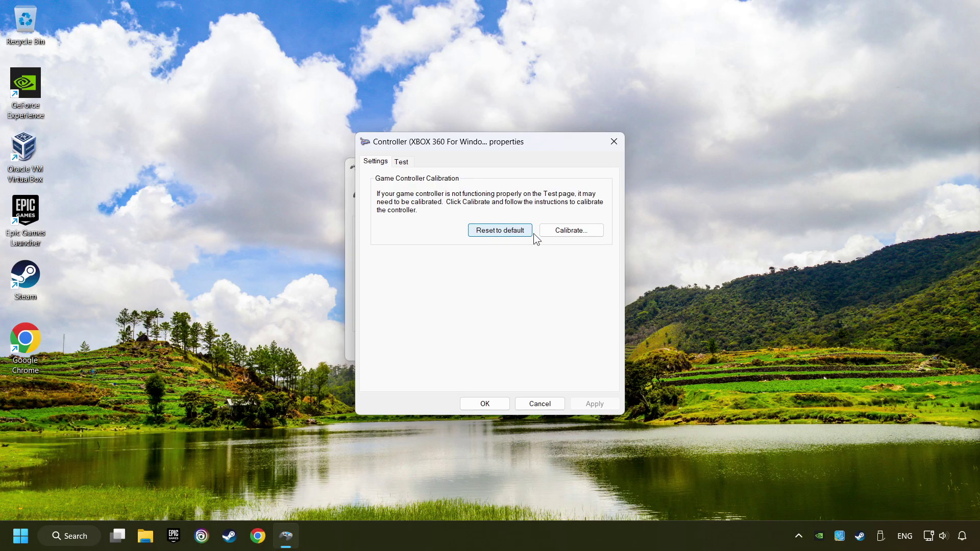
Run the Calibrate wizard through every axis page and finish it
click(574, 235)
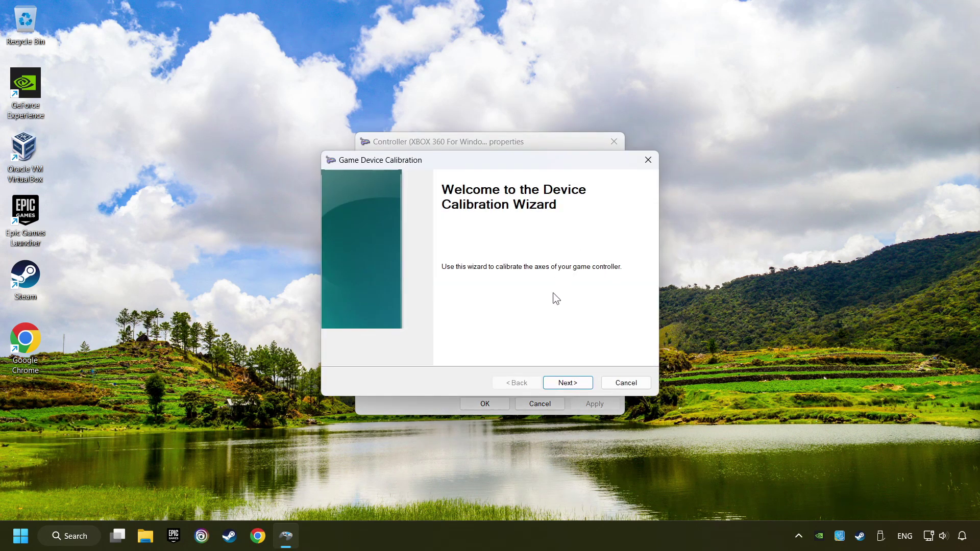
click(573, 383)
click(574, 384)
click(575, 384)
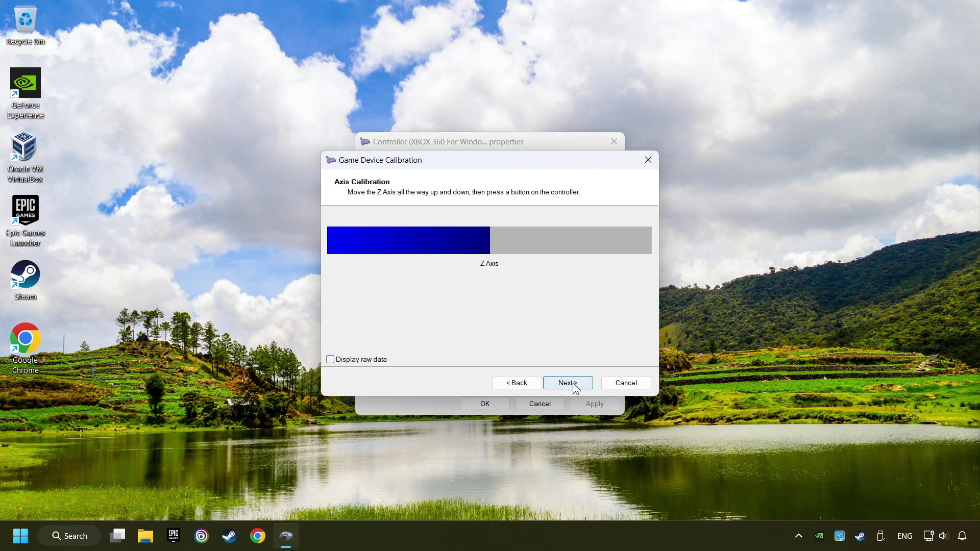
click(574, 384)
click(574, 384)
click(574, 384)
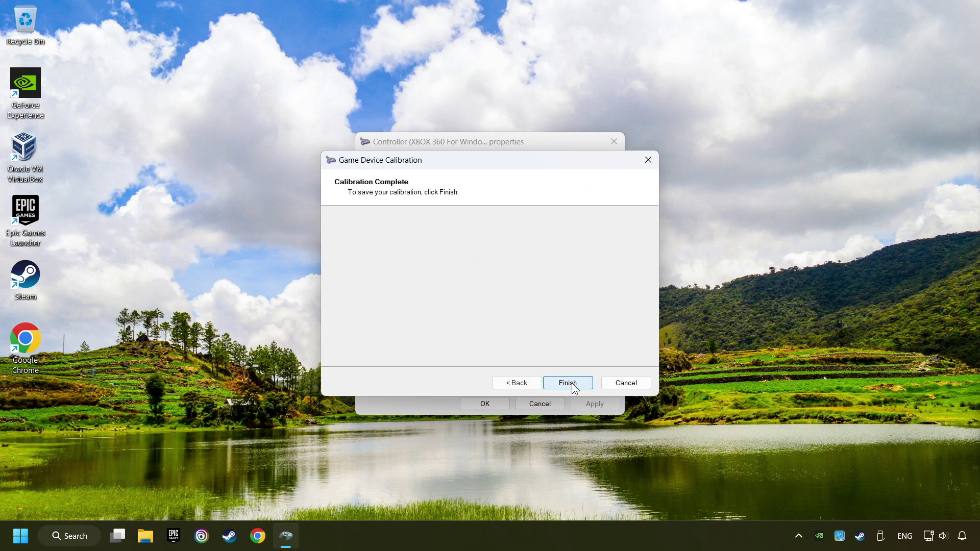
click(568, 382)
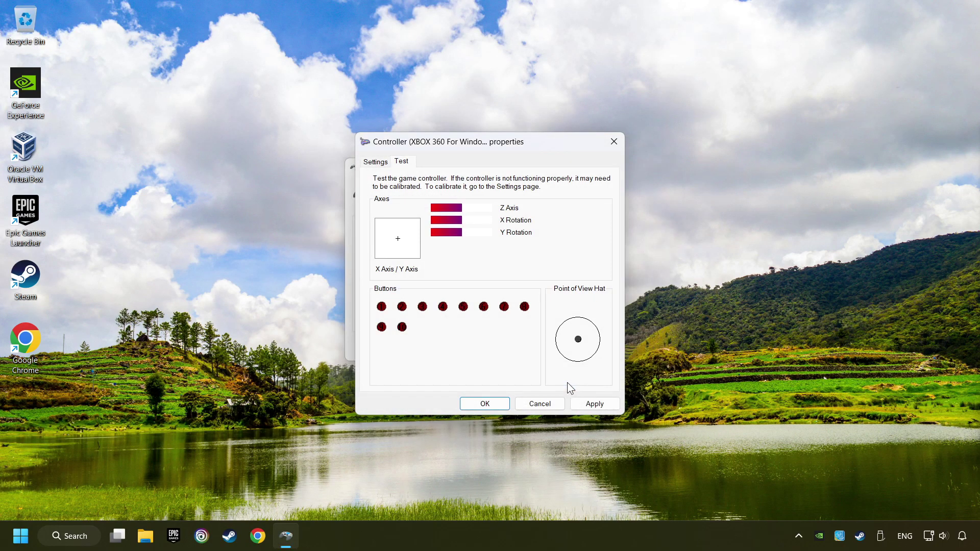
Apply the calibration and close the controller properties and Game Controllers windows
click(602, 407)
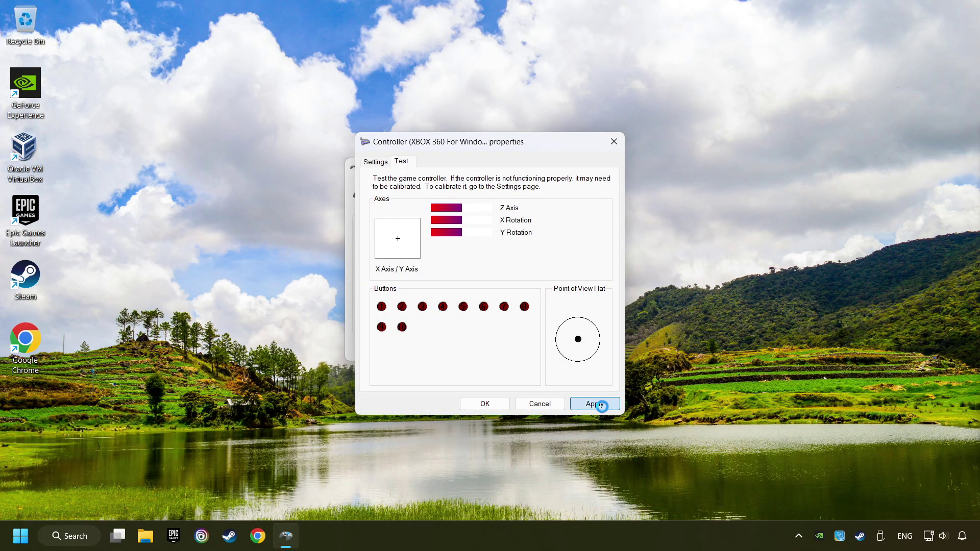
click(482, 406)
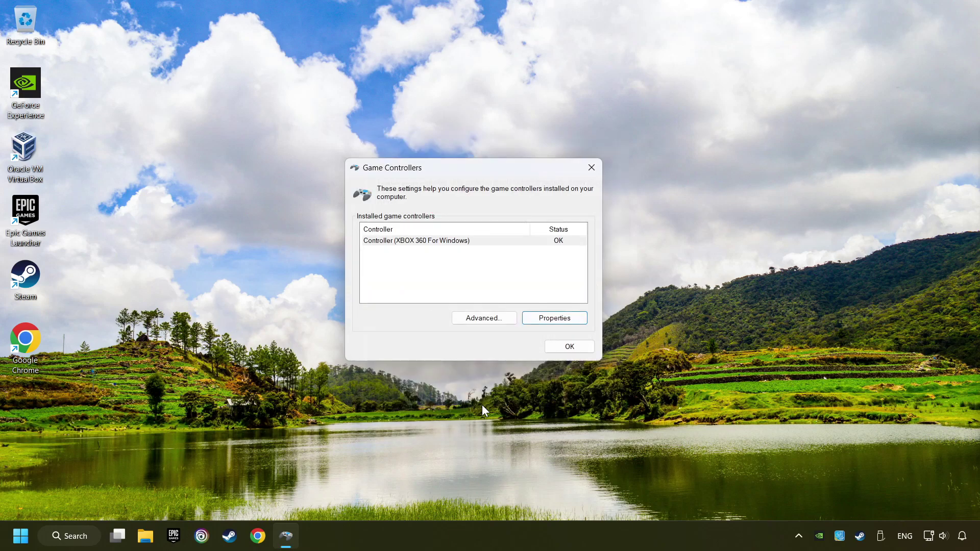
click(567, 347)
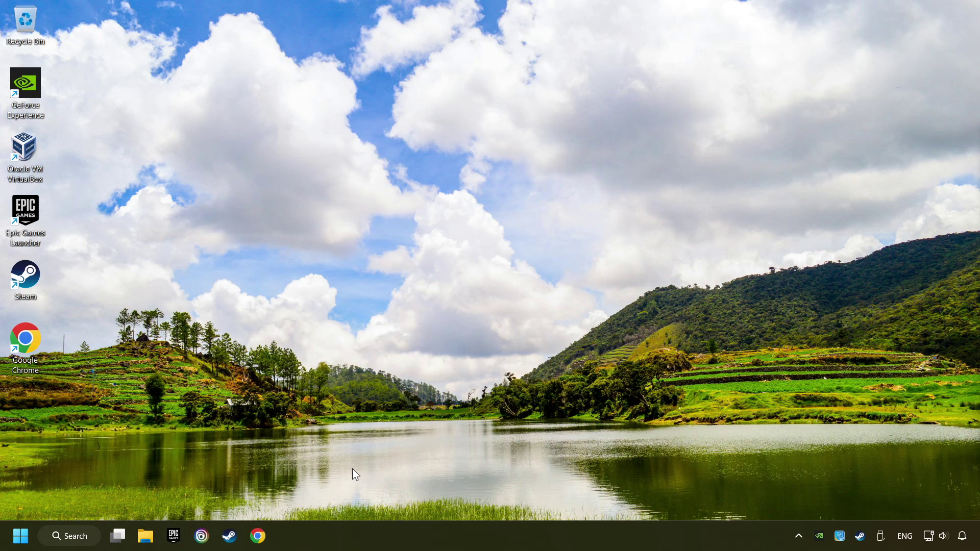
Open the Controller page of Steam Settings from the Steam menu
click(230, 534)
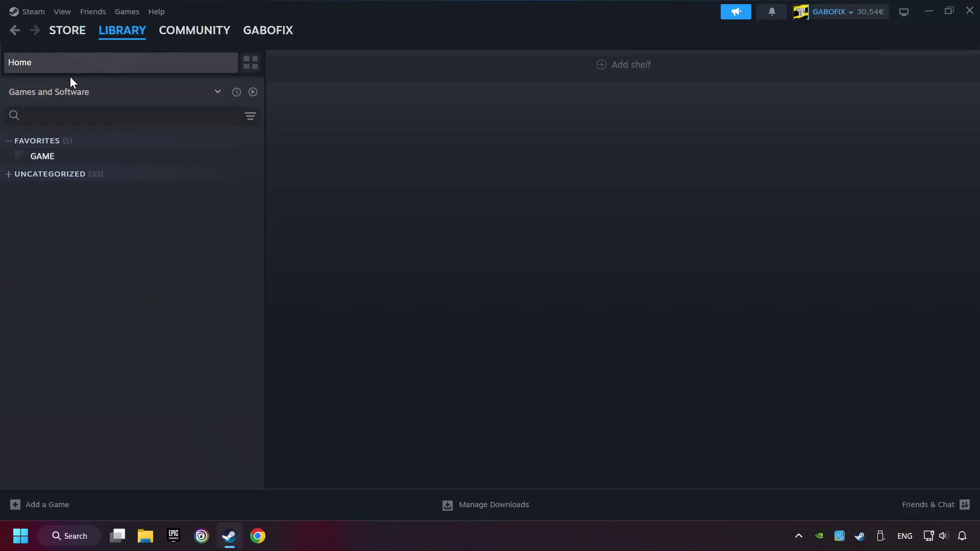
click(38, 16)
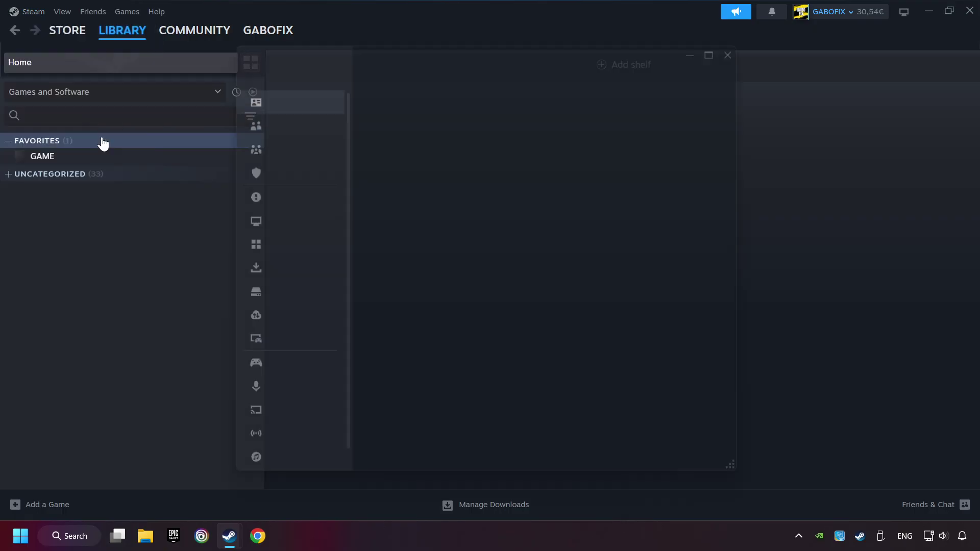
scroll(275, 306, down, 1)
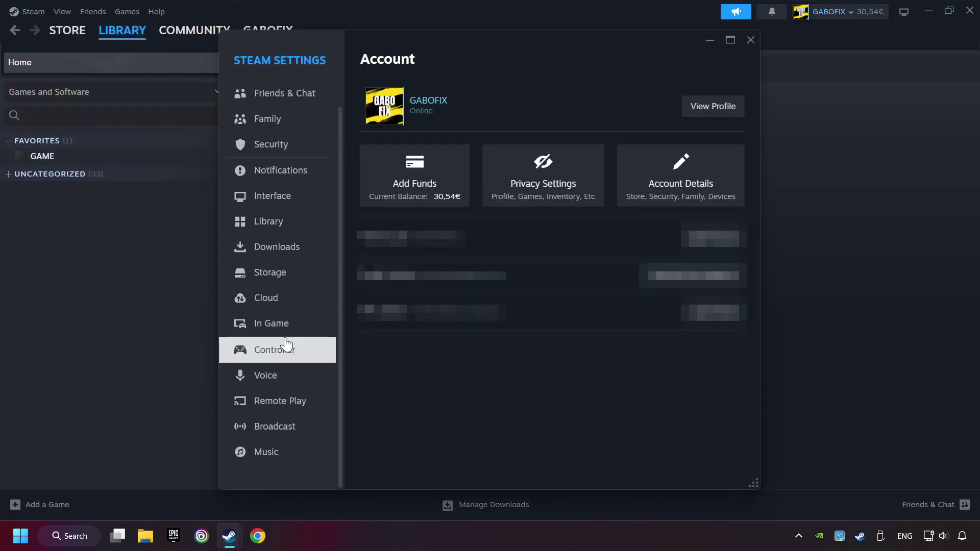
click(324, 355)
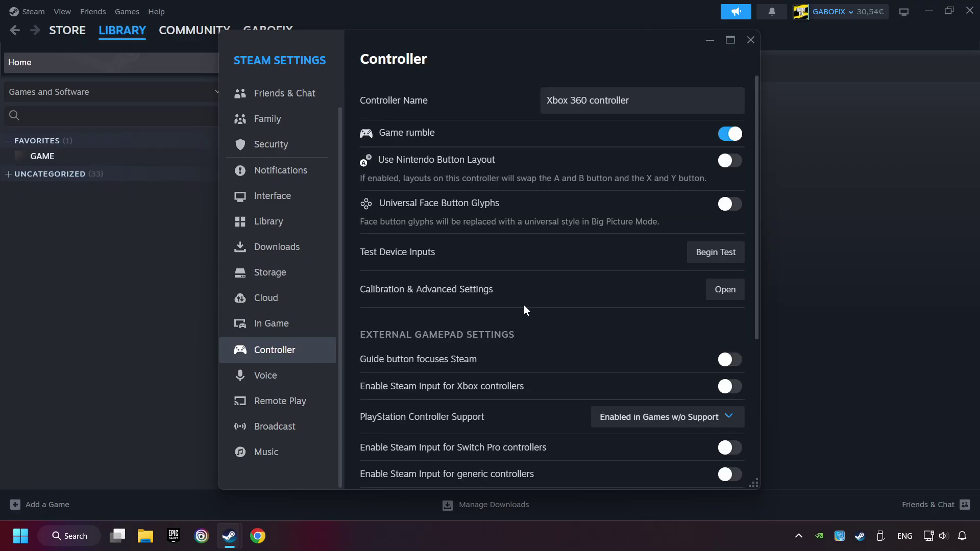
Enable Steam Input for Xbox, Switch Pro and generic controllers, leaving PlayStation unchanged
scroll(526, 306, down, 3)
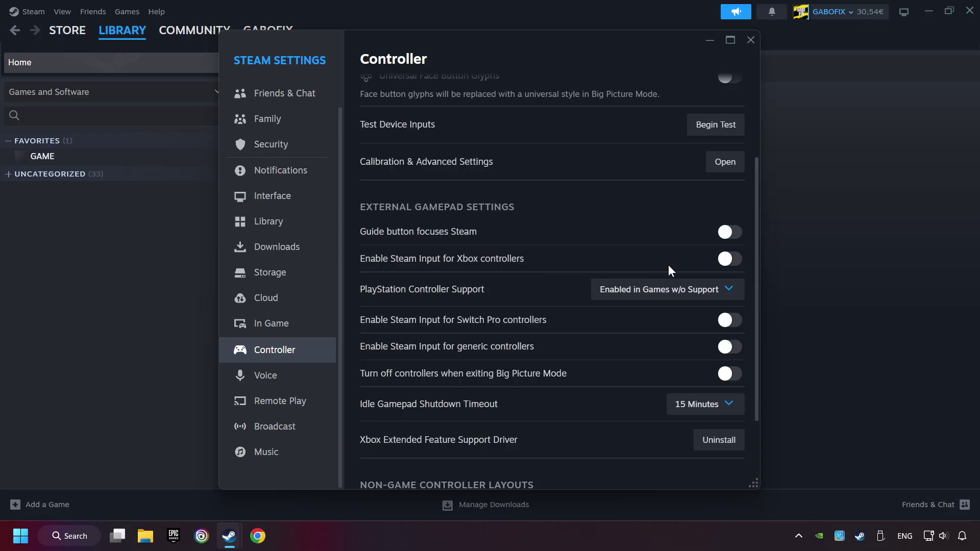
click(730, 263)
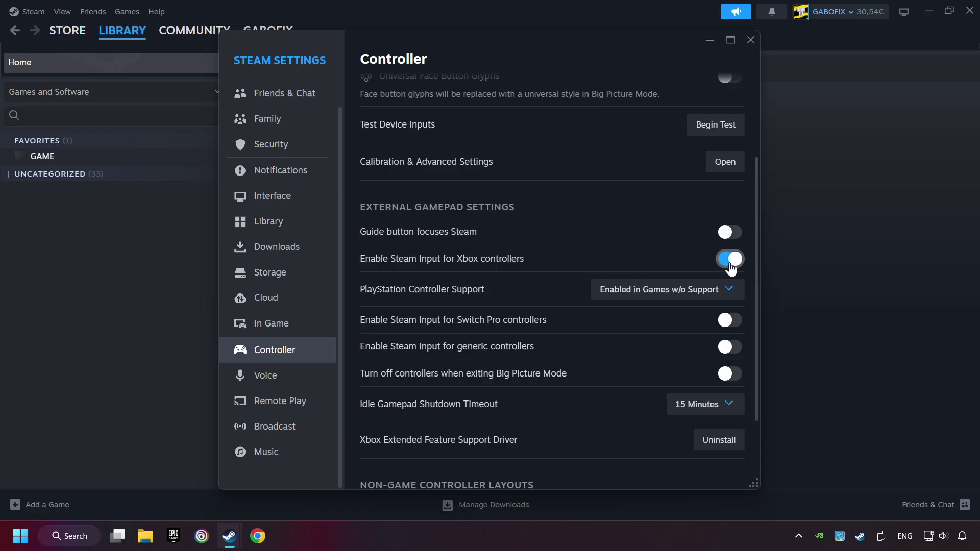
click(710, 292)
click(684, 345)
click(731, 321)
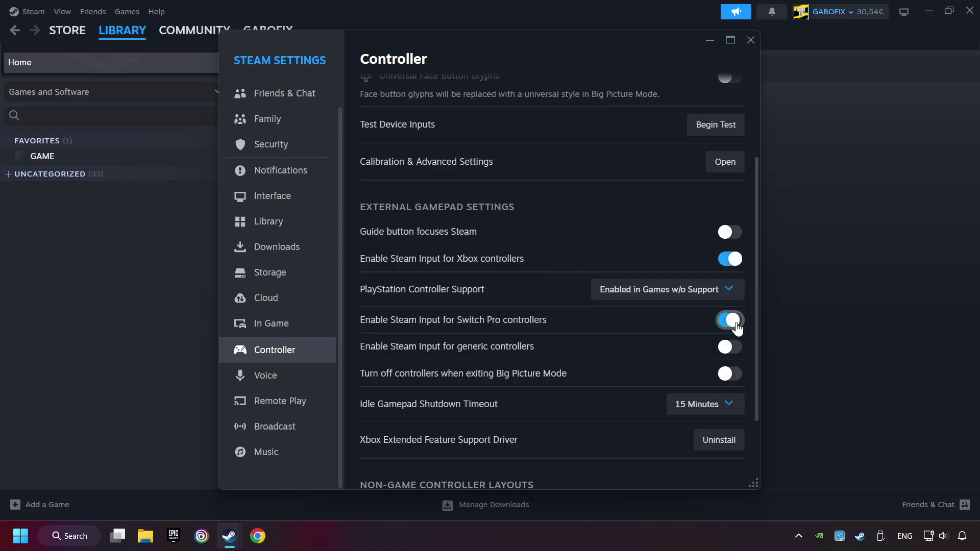
click(731, 347)
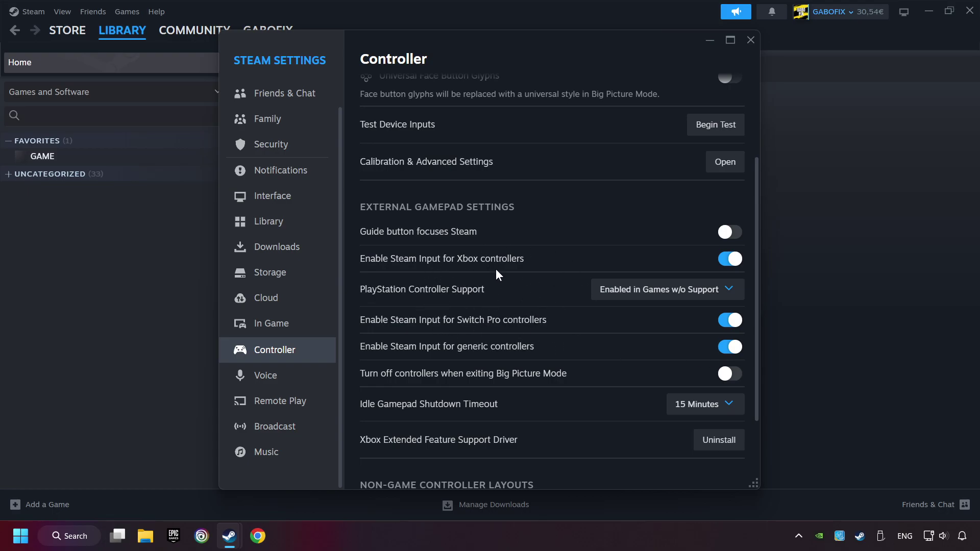
Close Steam Settings, then open Add a Non-Steam Game and cancel without adding anything
click(752, 41)
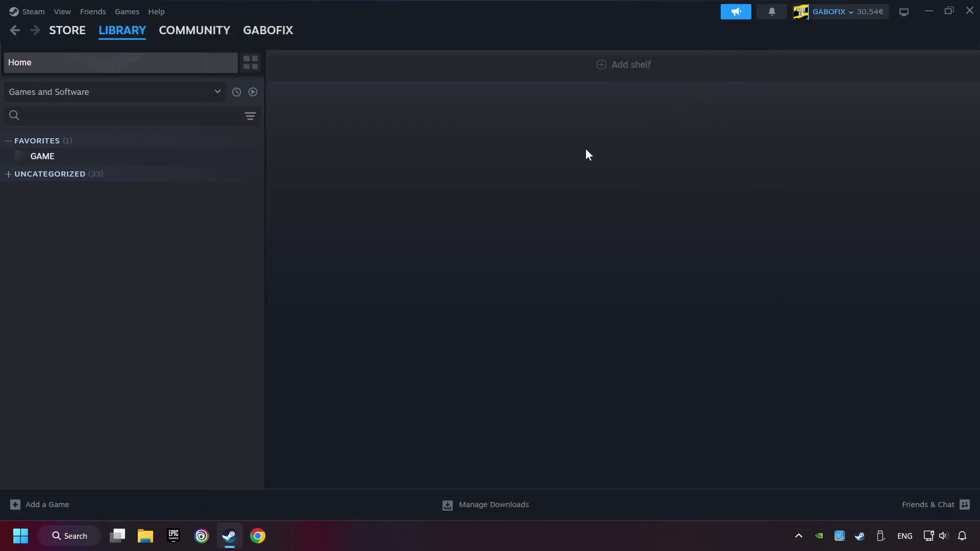
click(47, 509)
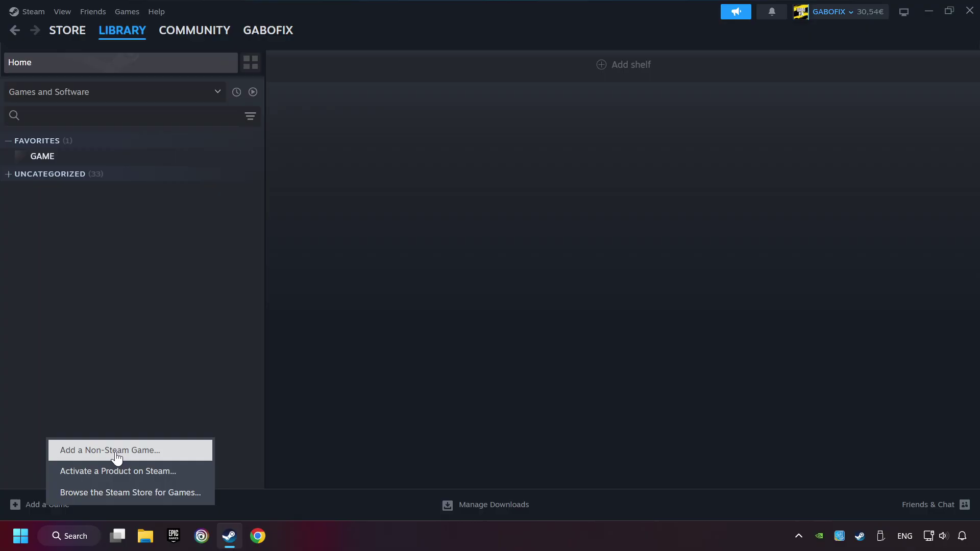
click(173, 452)
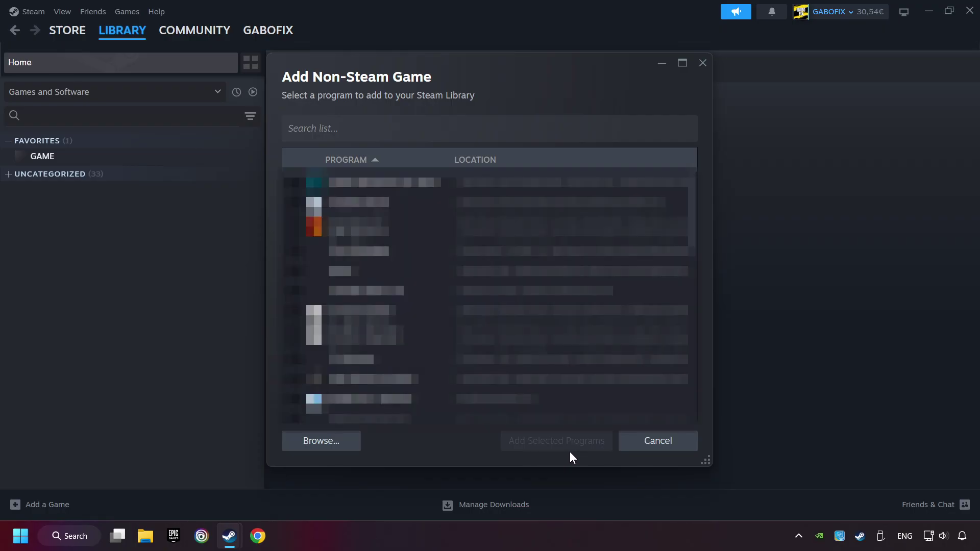
click(634, 449)
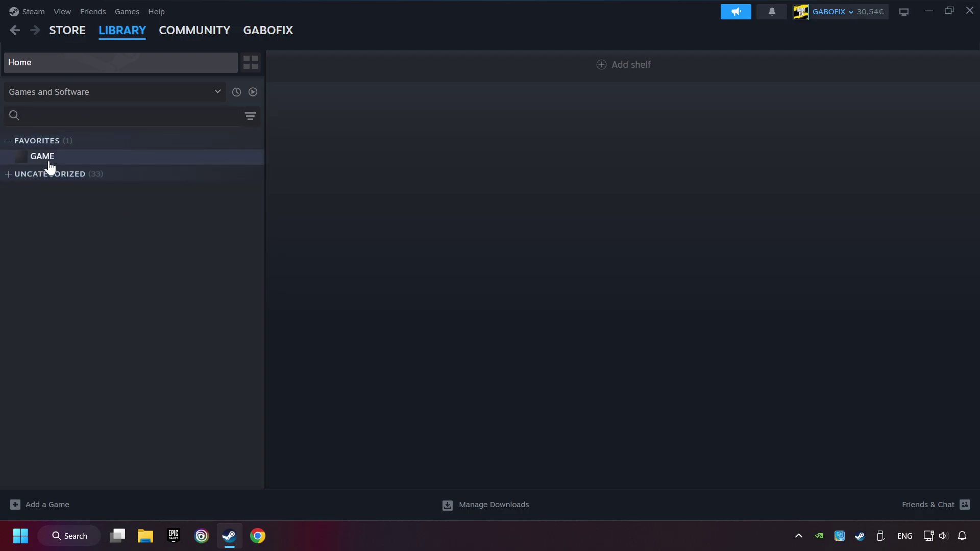
Open GAME's library page and its Controller Layout settings
click(112, 164)
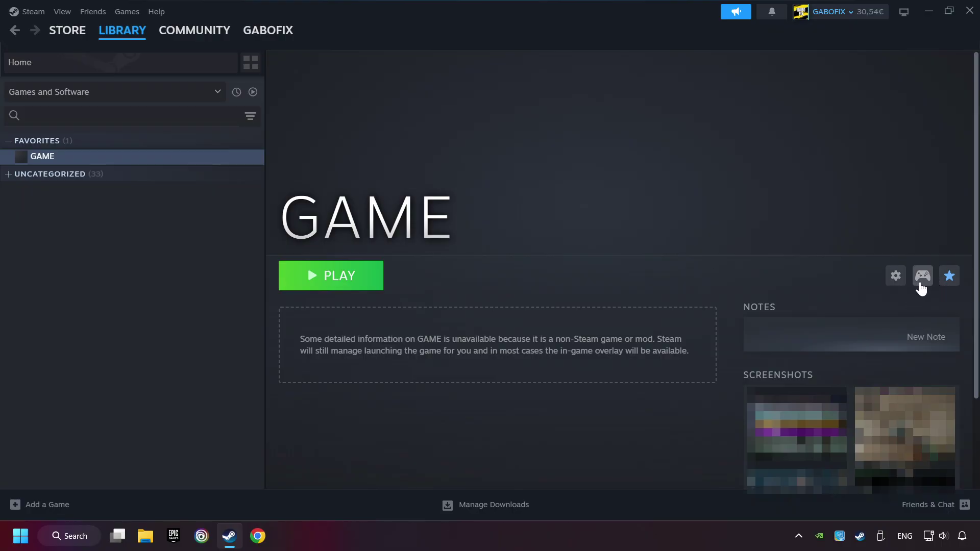
click(922, 276)
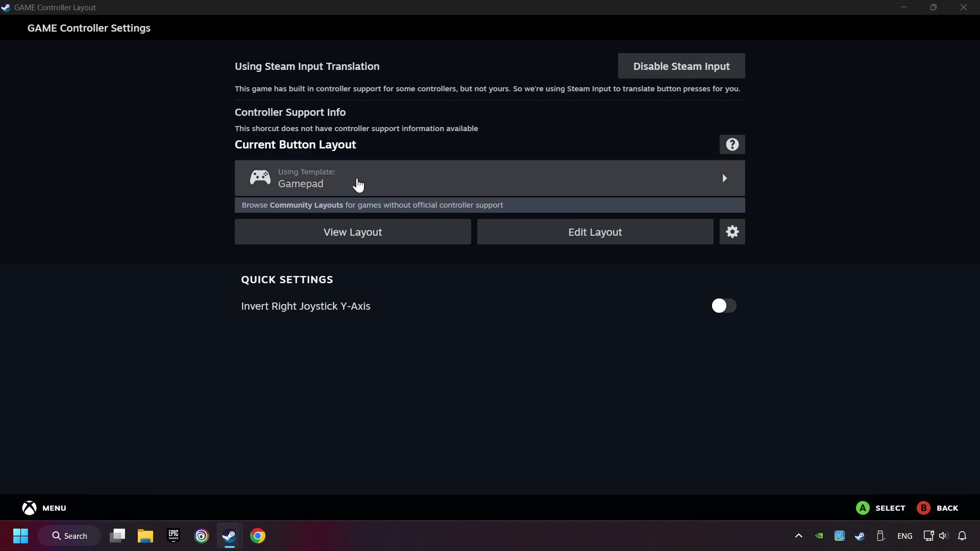
Choose the Gamepad template and review its DPad, trigger and joystick mappings
click(386, 187)
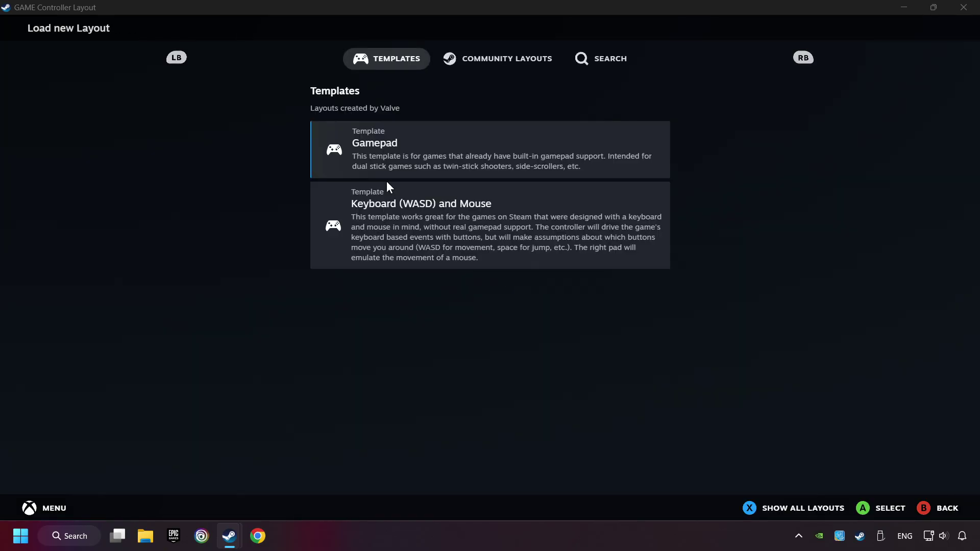
click(431, 147)
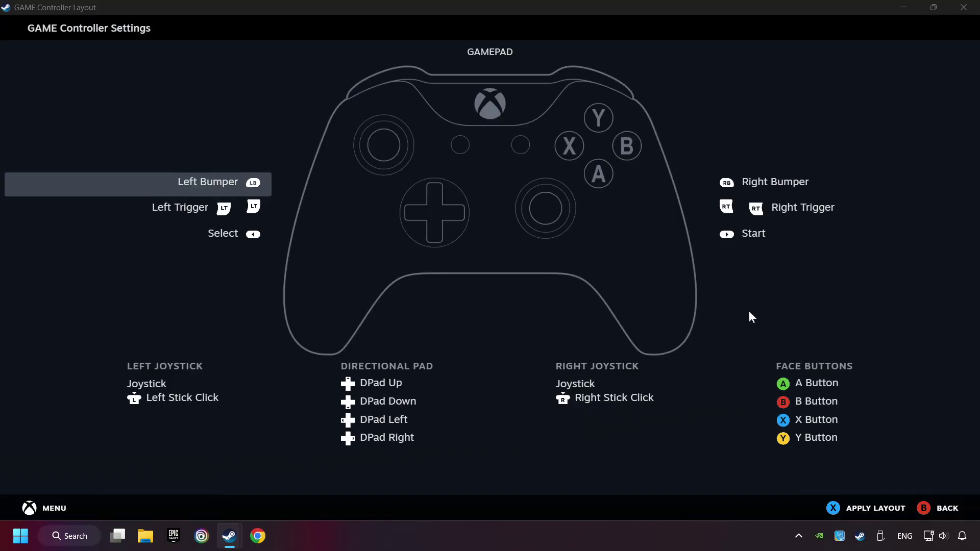
click(762, 180)
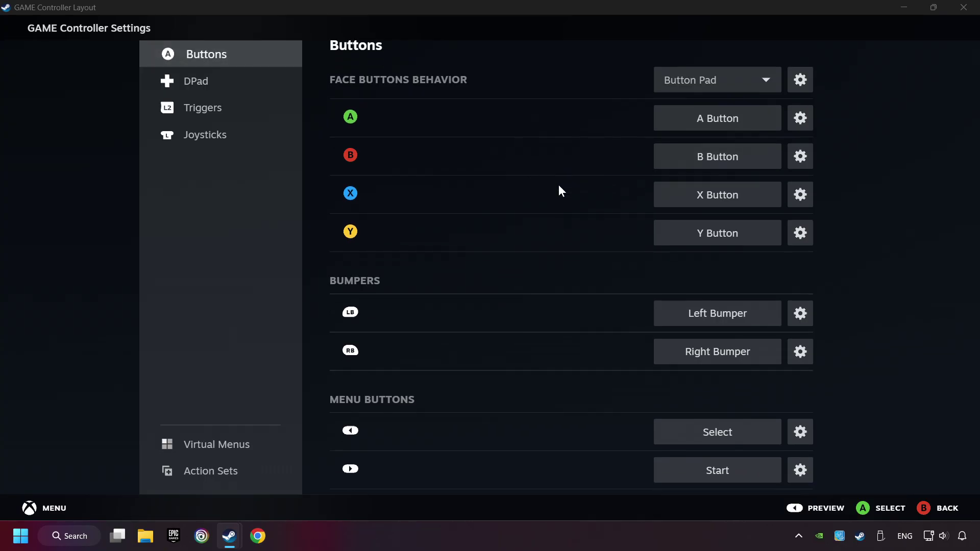
click(197, 91)
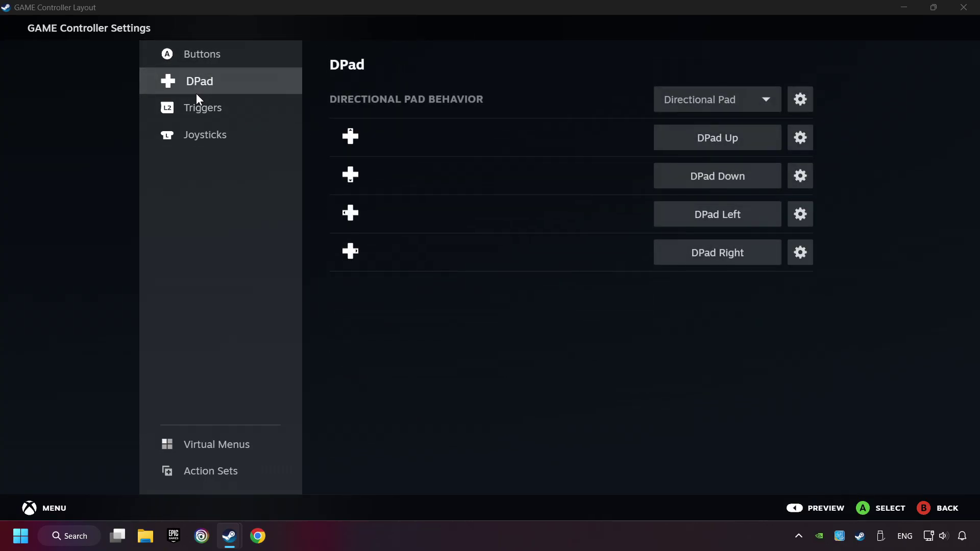
click(219, 107)
click(225, 134)
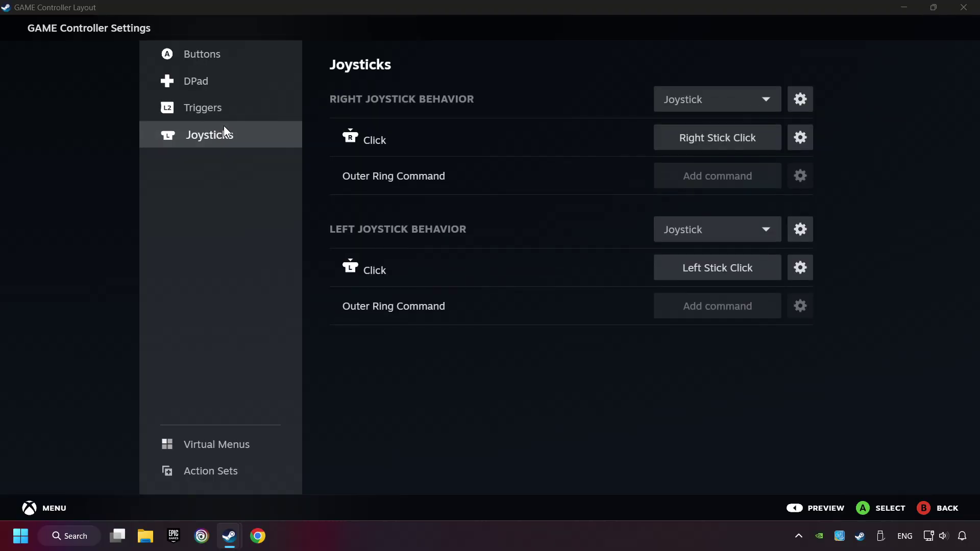
click(264, 65)
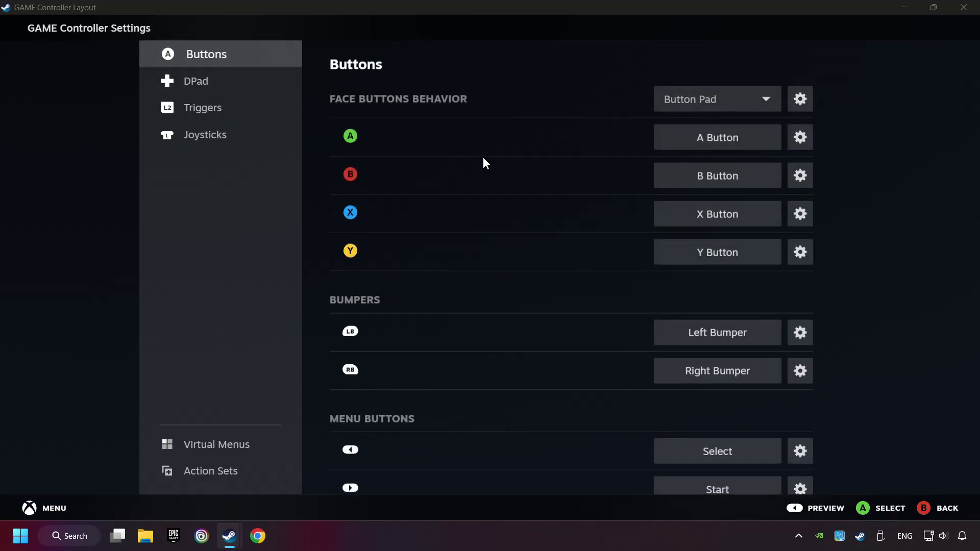
Preview the Gamepad layout diagram and apply the layout to GAME
scroll(440, 305, down, 1)
click(816, 508)
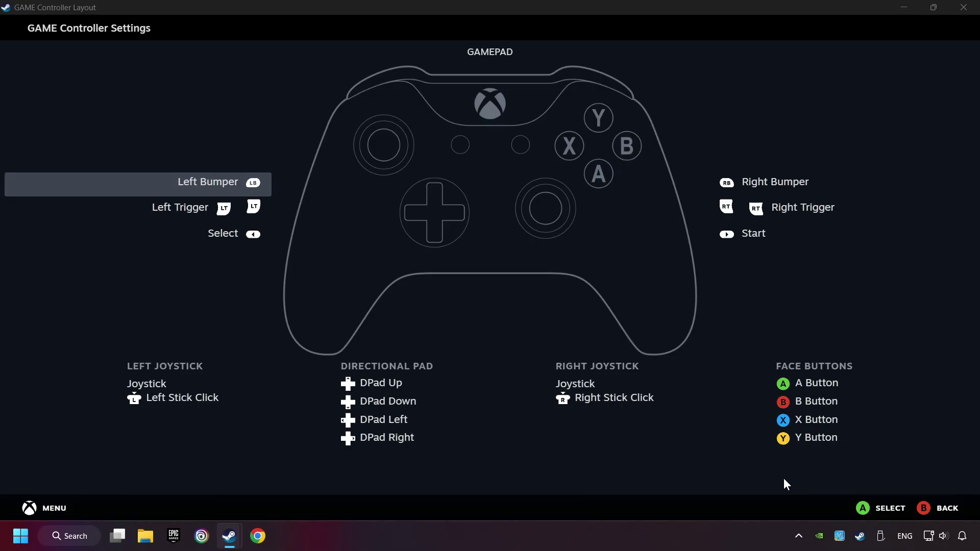
click(943, 508)
click(847, 508)
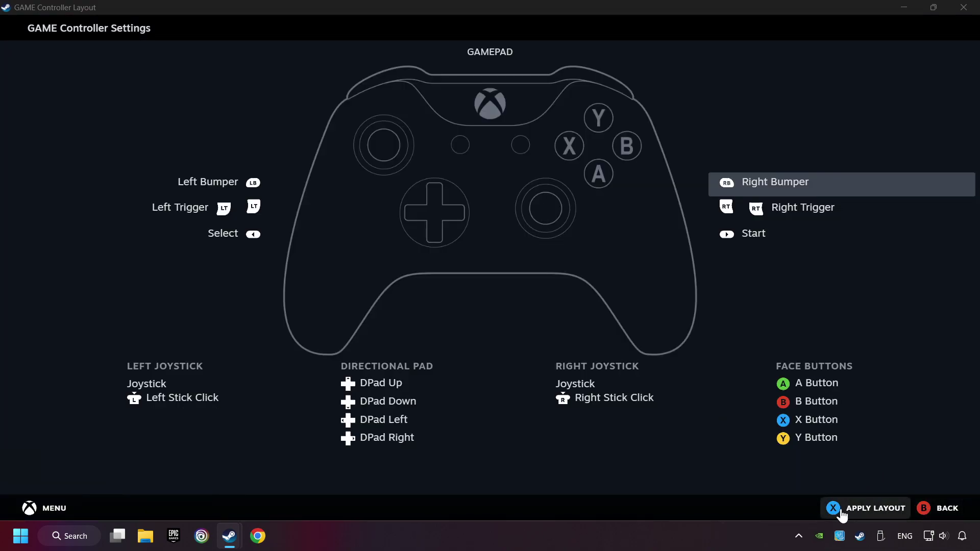
click(860, 515)
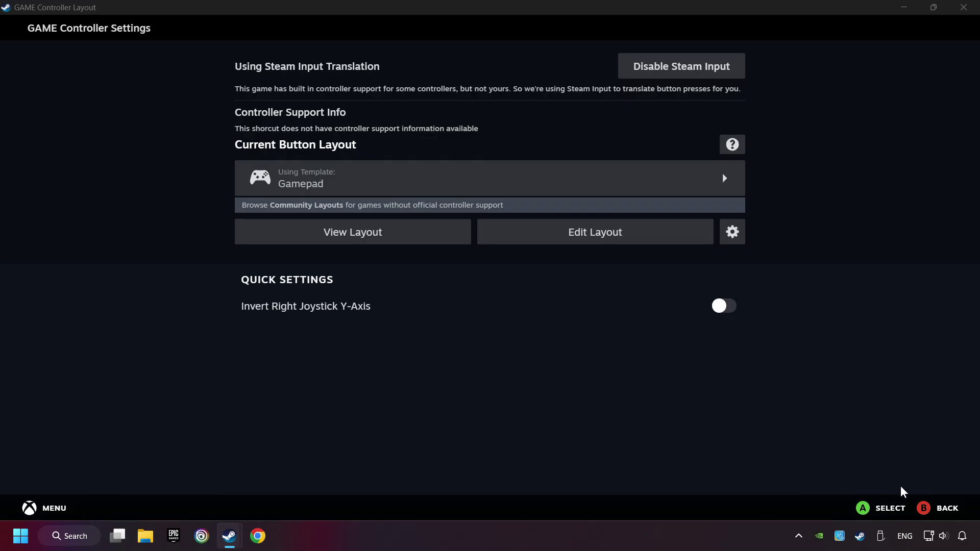
click(920, 515)
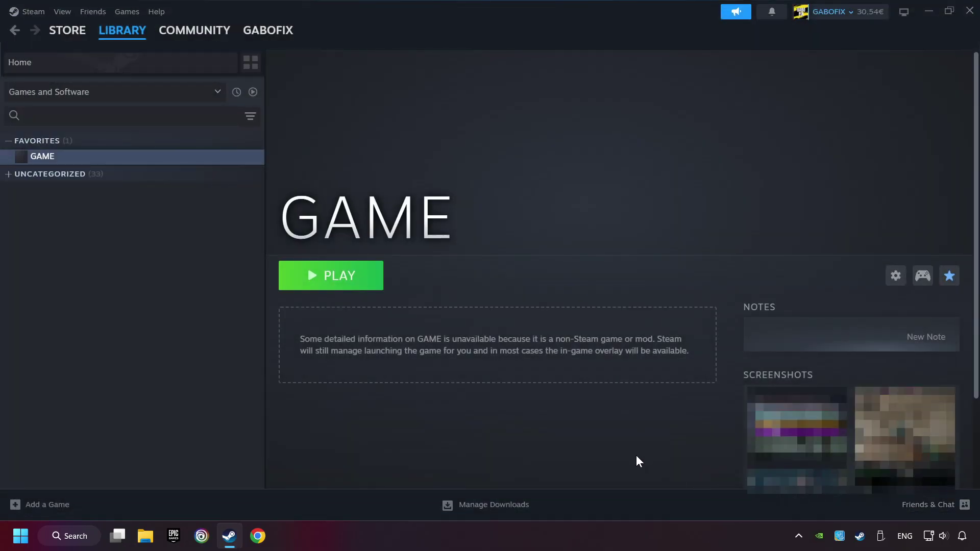